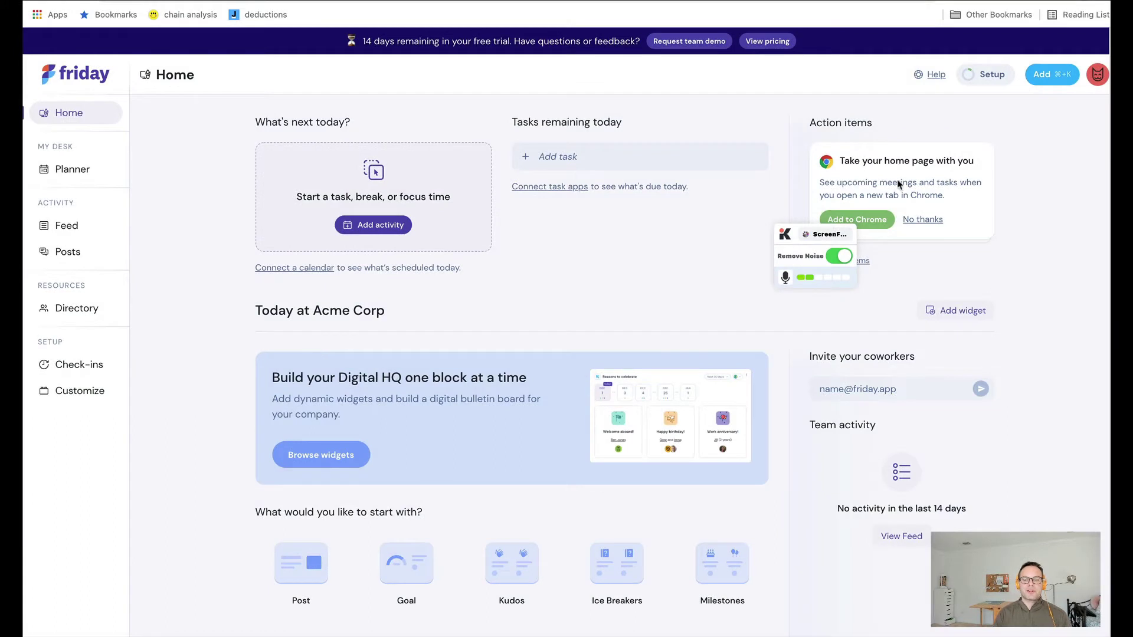
Enable the Handbook add-on from Customize > Add-ons and open the new Acme Corp Handbook page
click(777, 227)
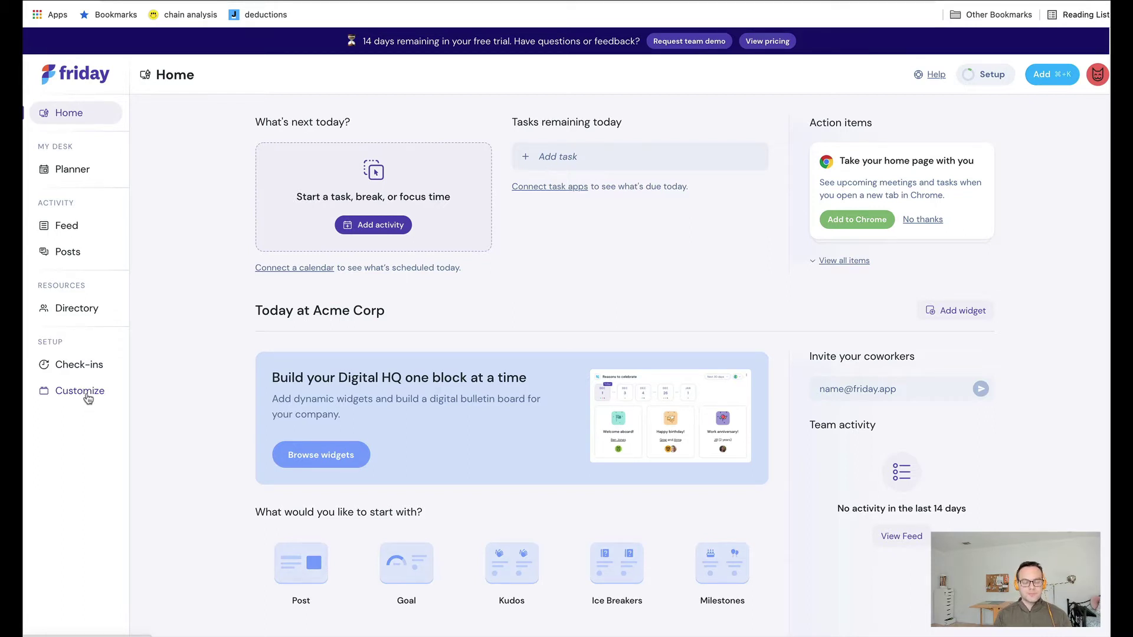
click(87, 399)
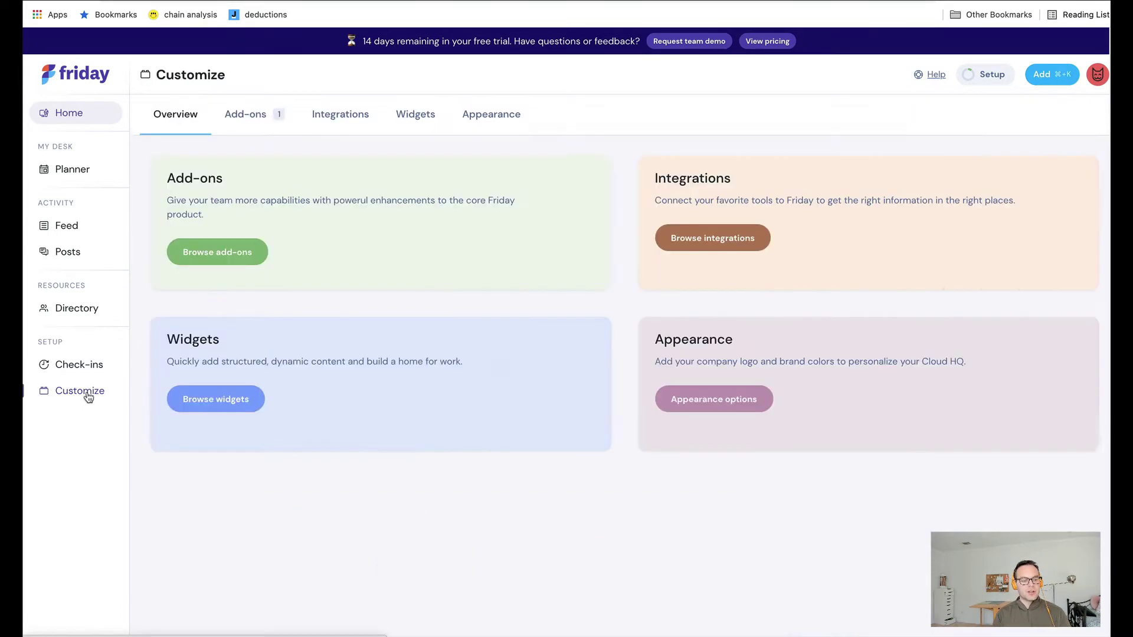
click(245, 118)
scroll(402, 256, down, 3)
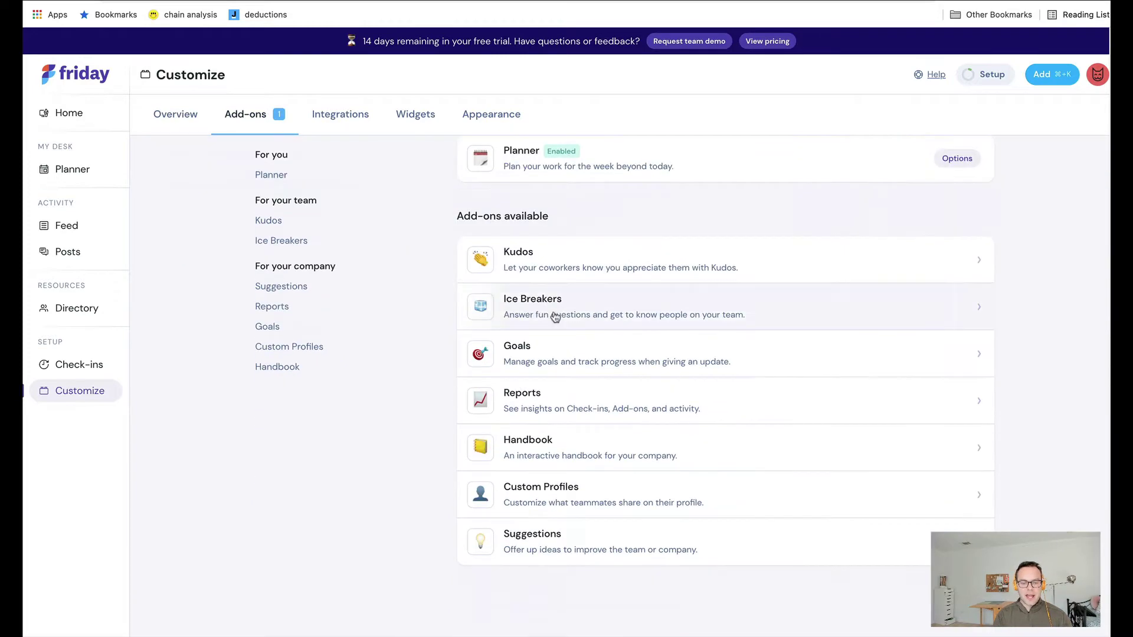
click(601, 460)
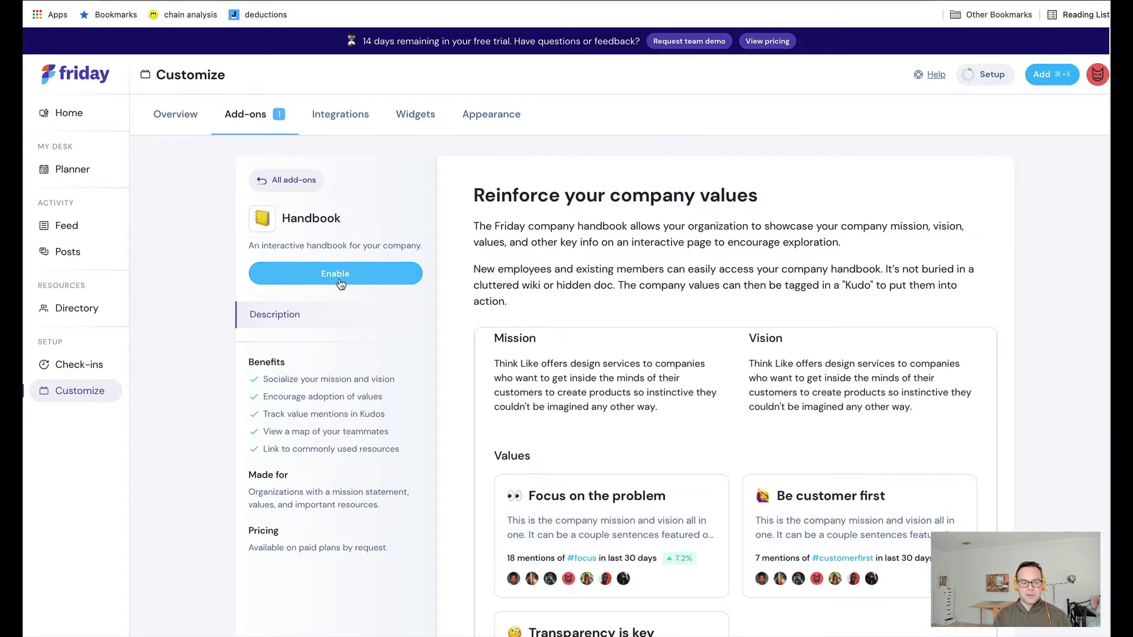
click(260, 279)
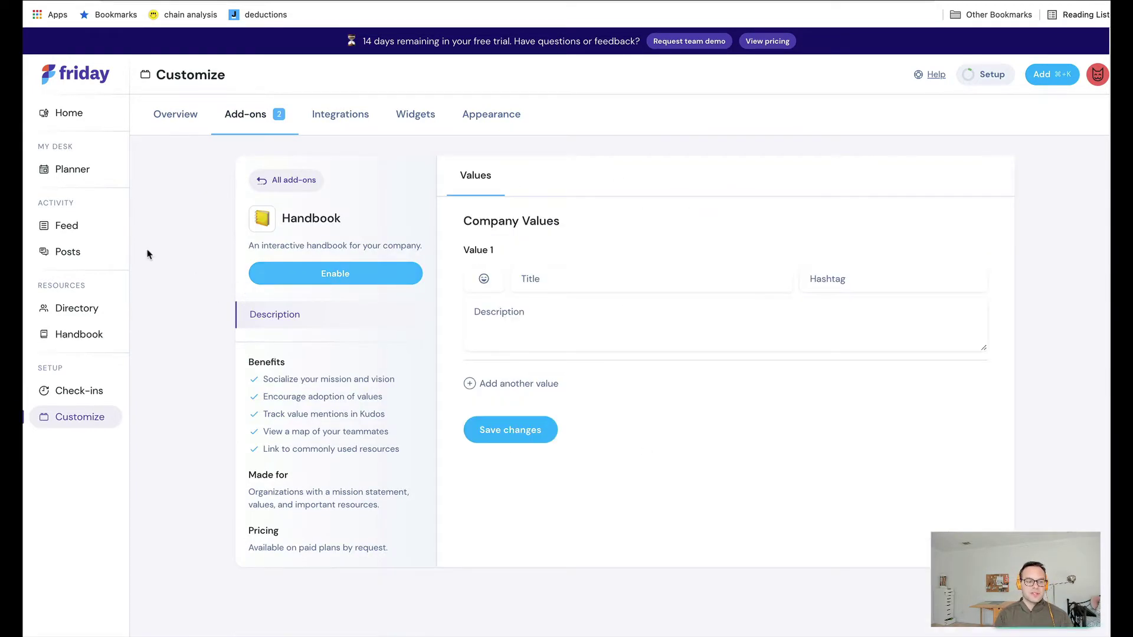
click(83, 339)
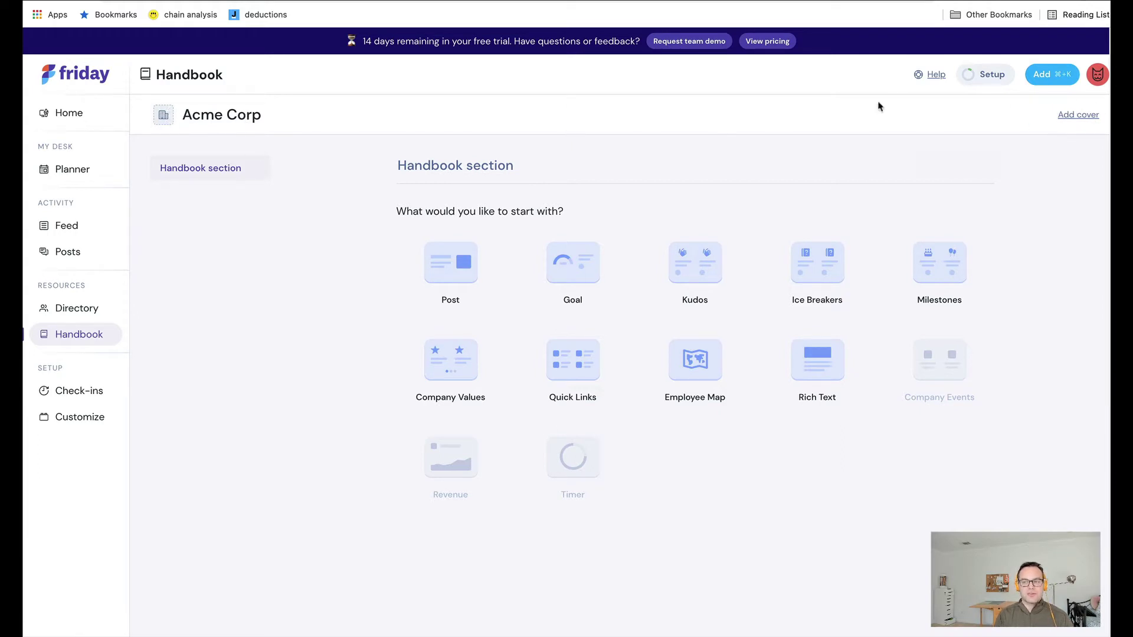
Upload the lighthouse photo from Desktop as the handbook cover, shifting the crop right over the lighthouse
click(1077, 120)
click(339, 171)
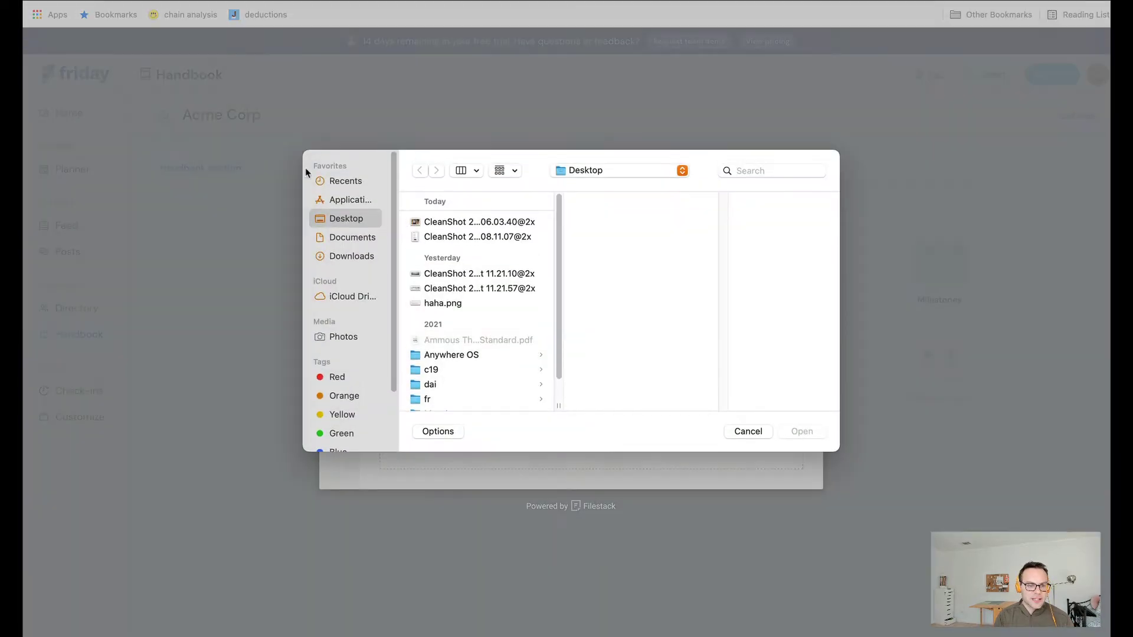
click(427, 223)
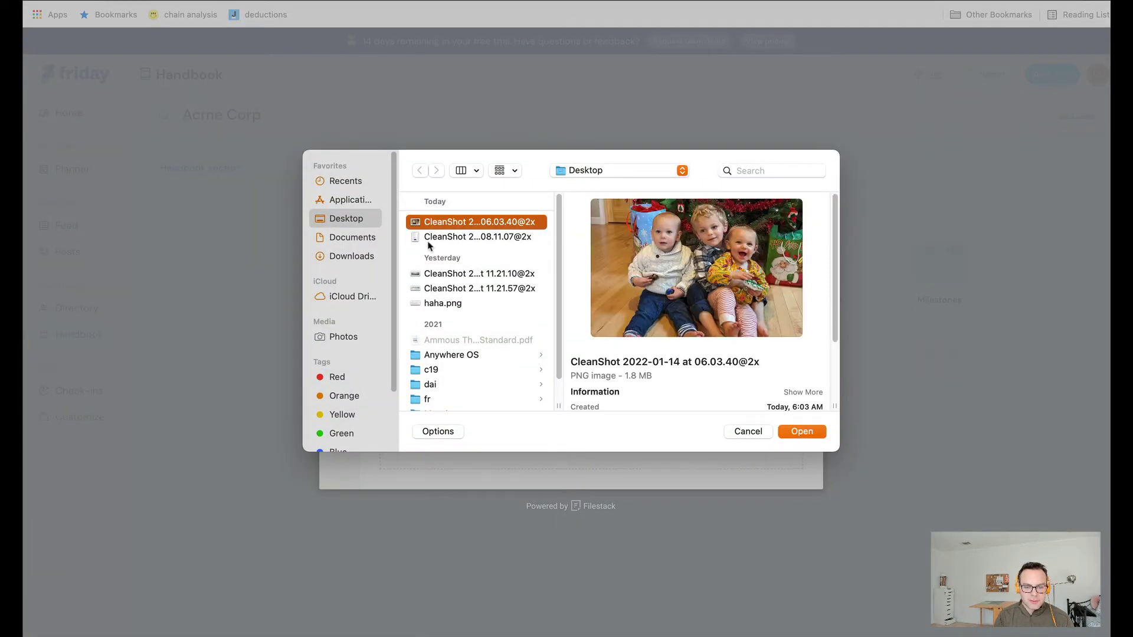
click(443, 273)
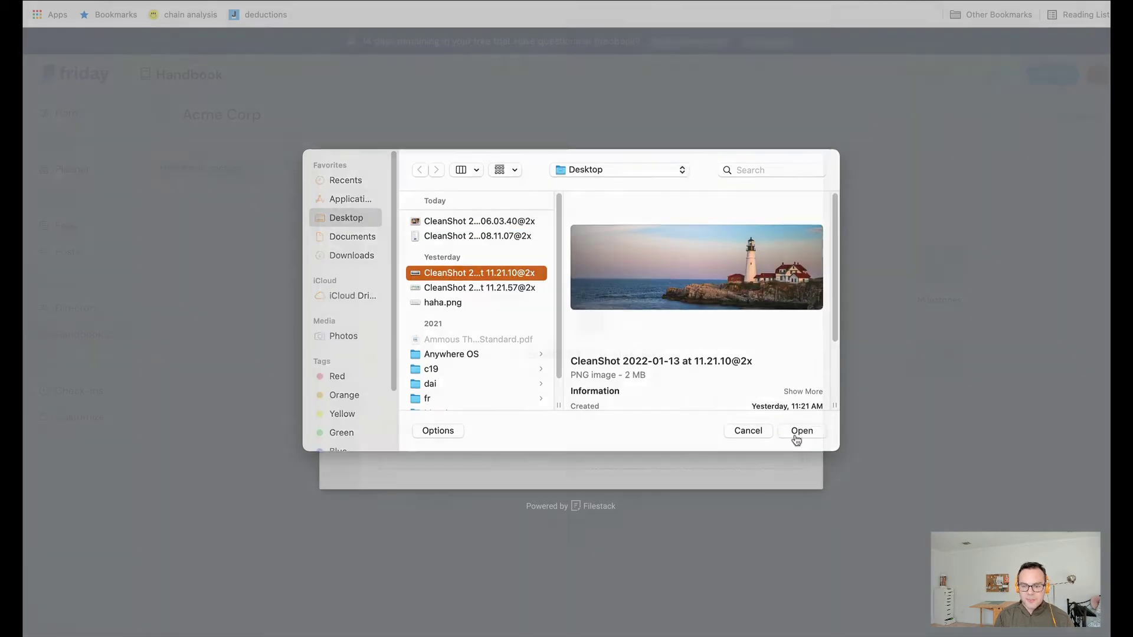
click(786, 435)
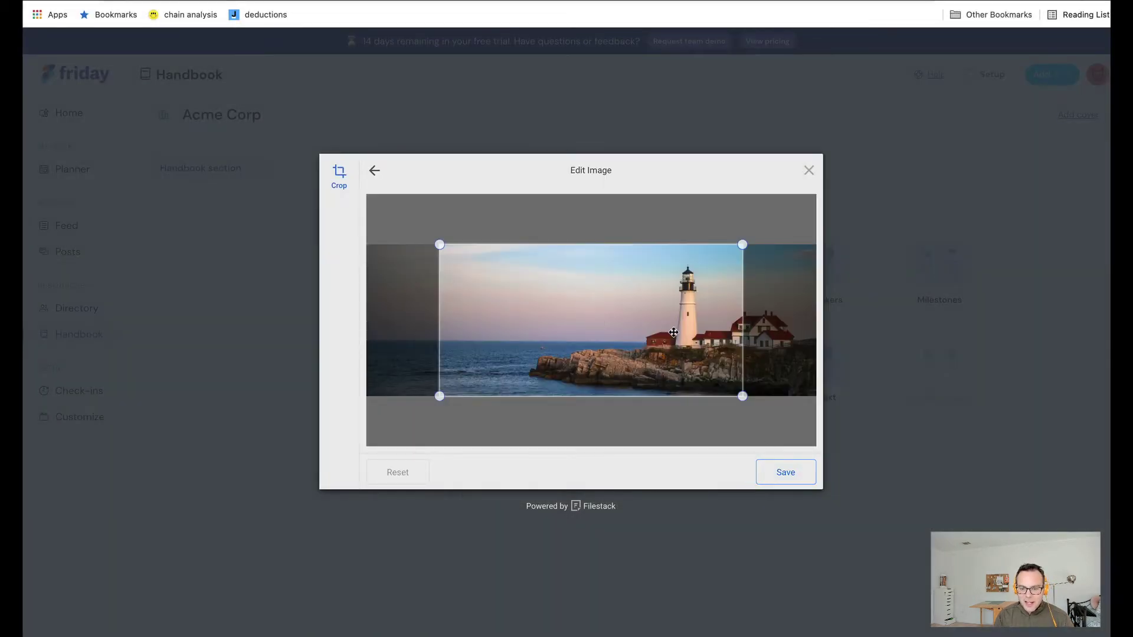
drag(687, 332, 759, 331)
click(788, 473)
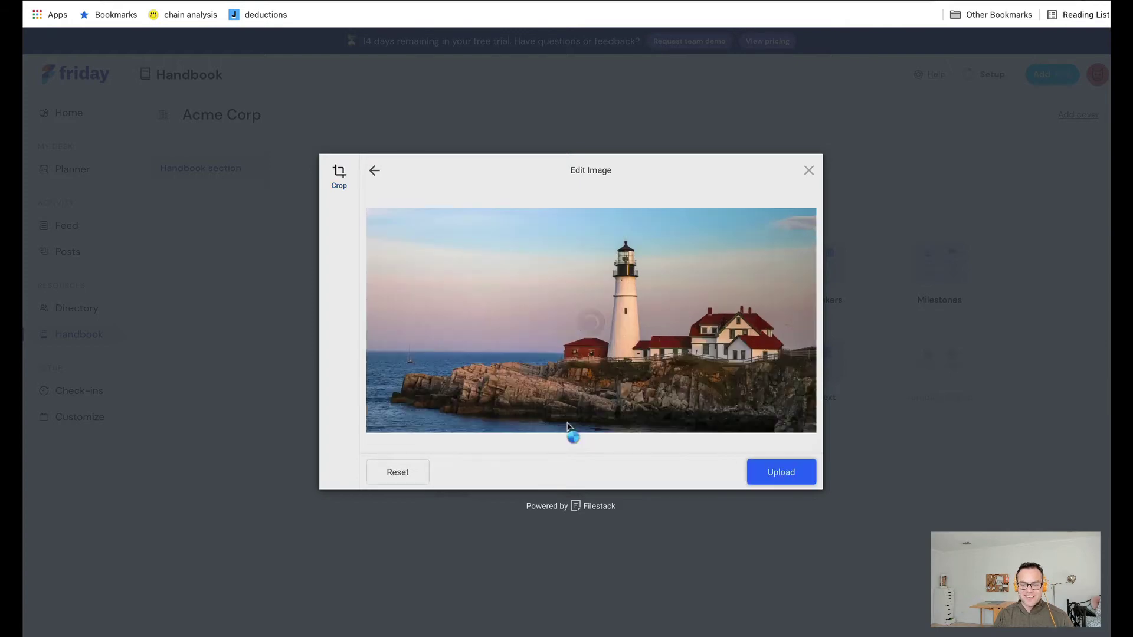
click(783, 476)
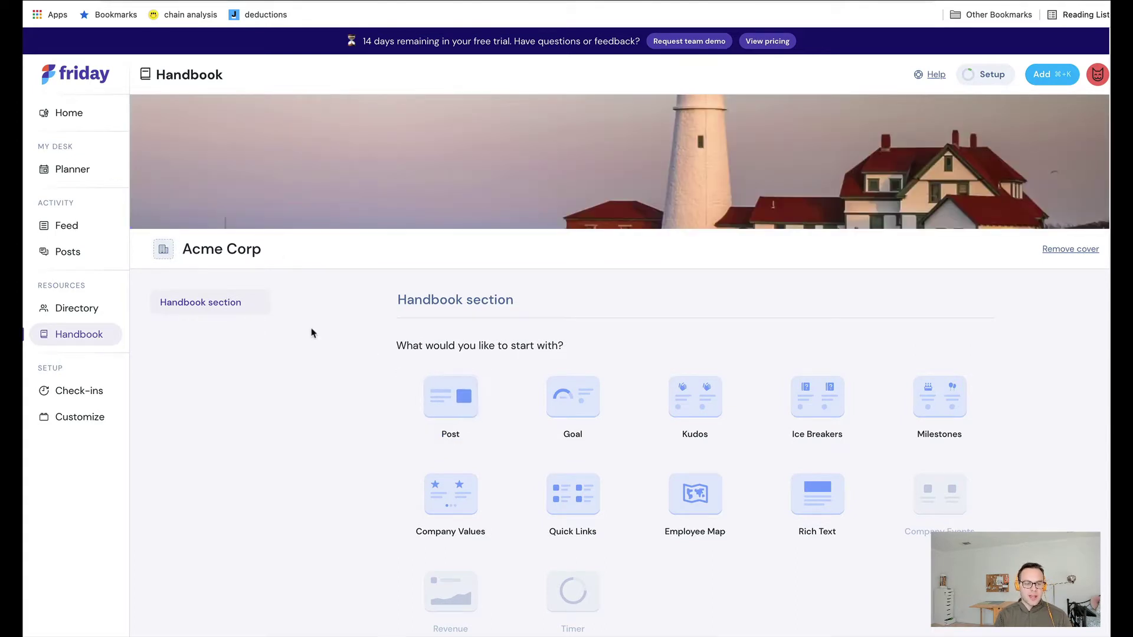
scroll(299, 329, down, 1)
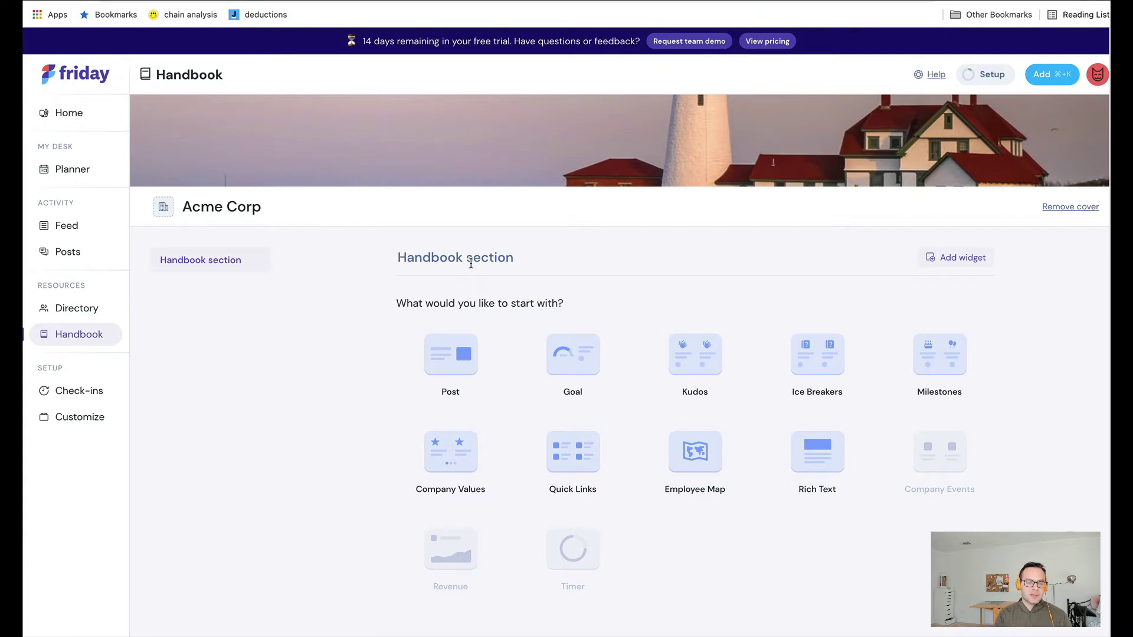
Rename the handbook section to 'Building Blocks'
click(470, 261)
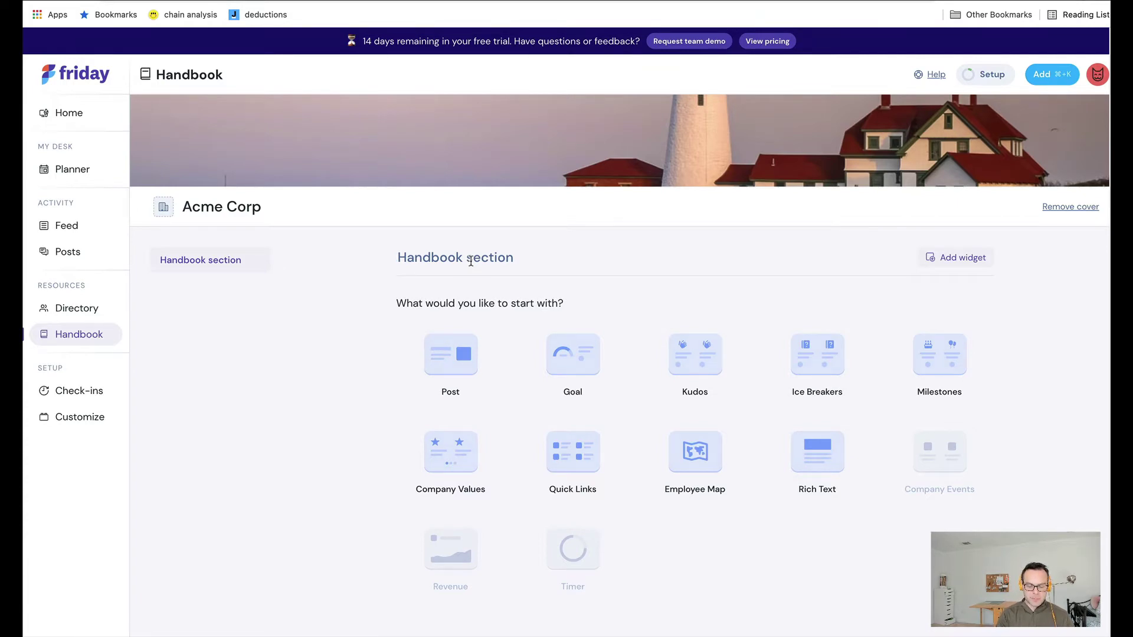
text(Building Blocks)
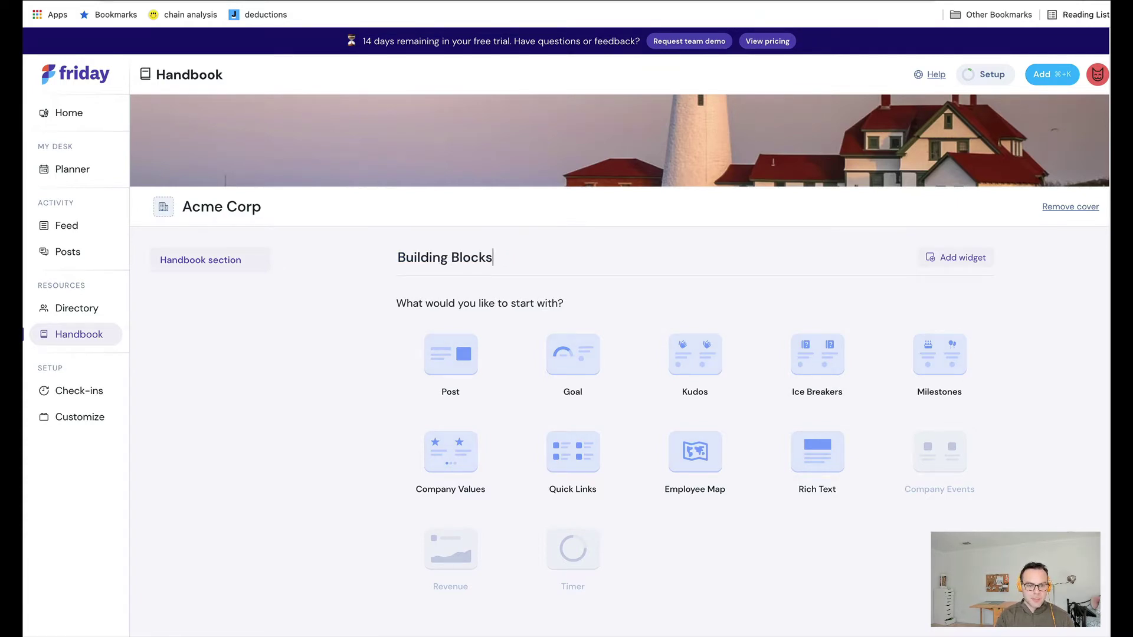
click(347, 317)
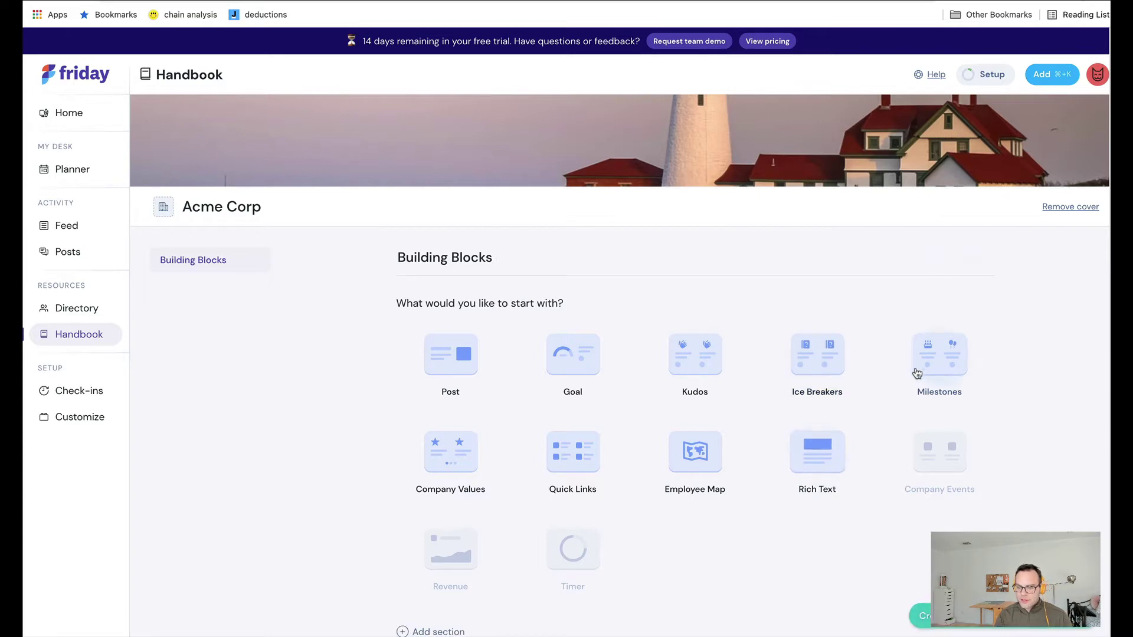
Add a Post with 'Our Mission' and 'Our Vision' headings and their two statements
click(430, 372)
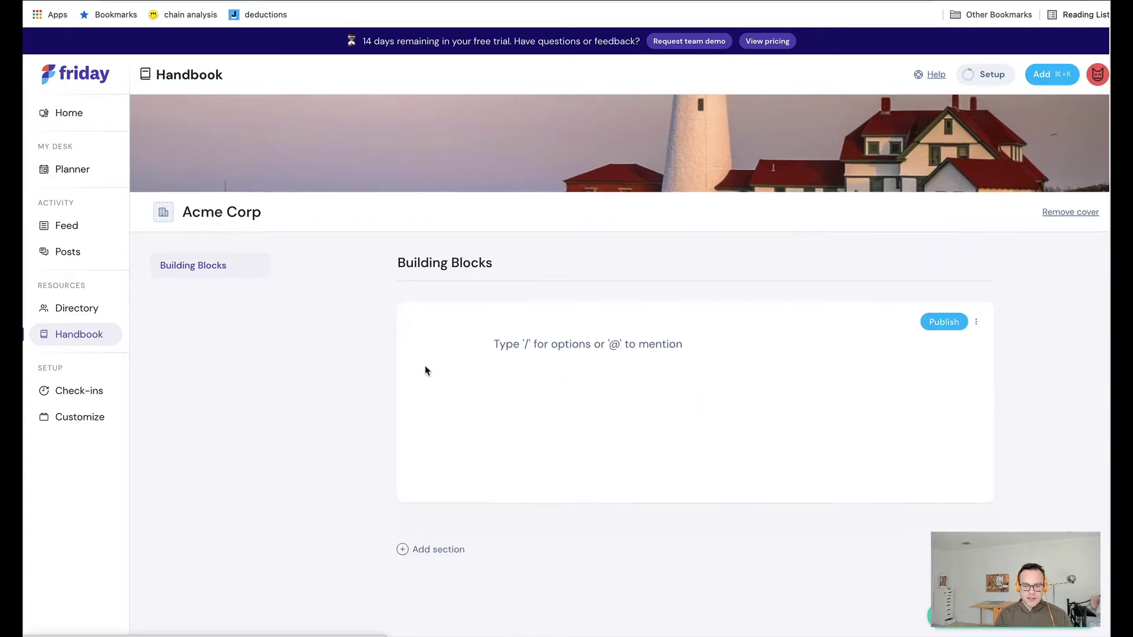
text(# )
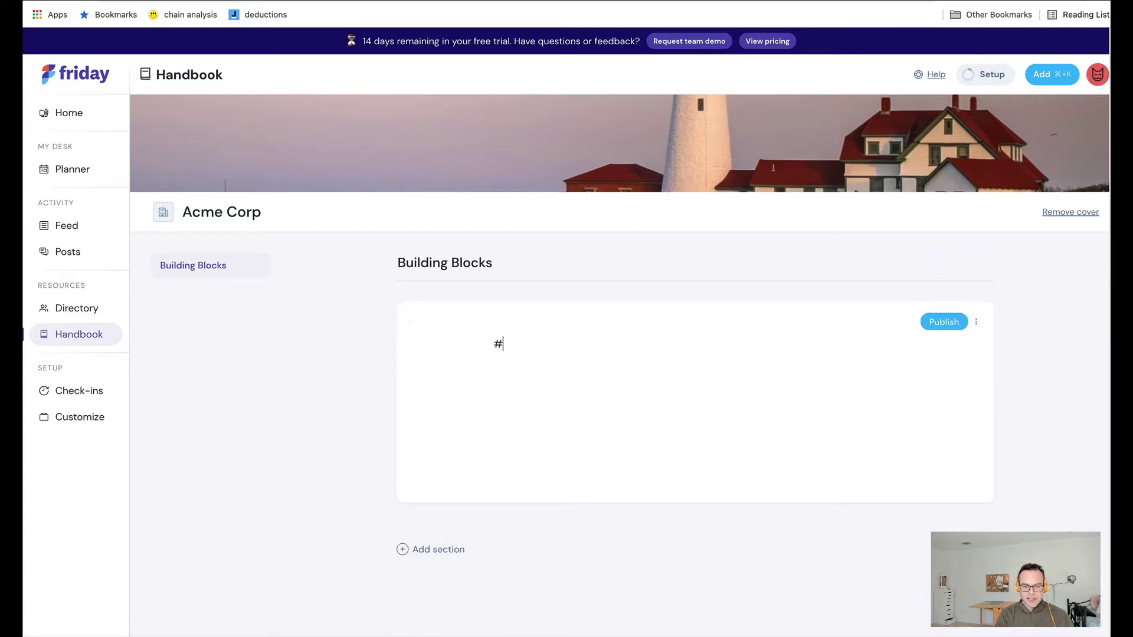
text(Our Mission)
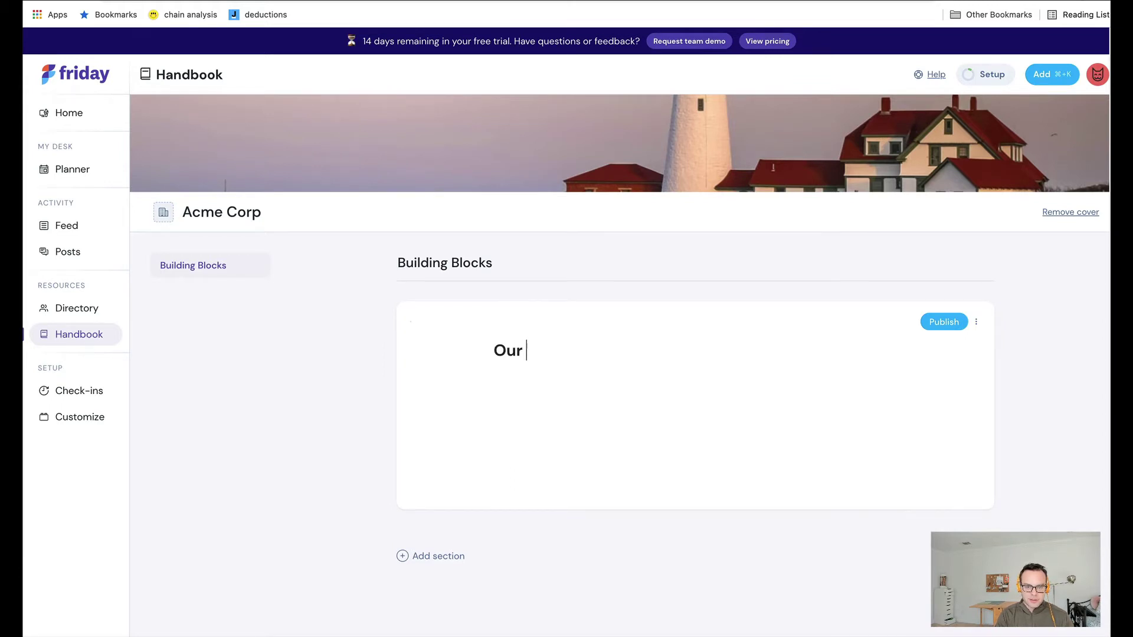
key(Return)
text(To c)
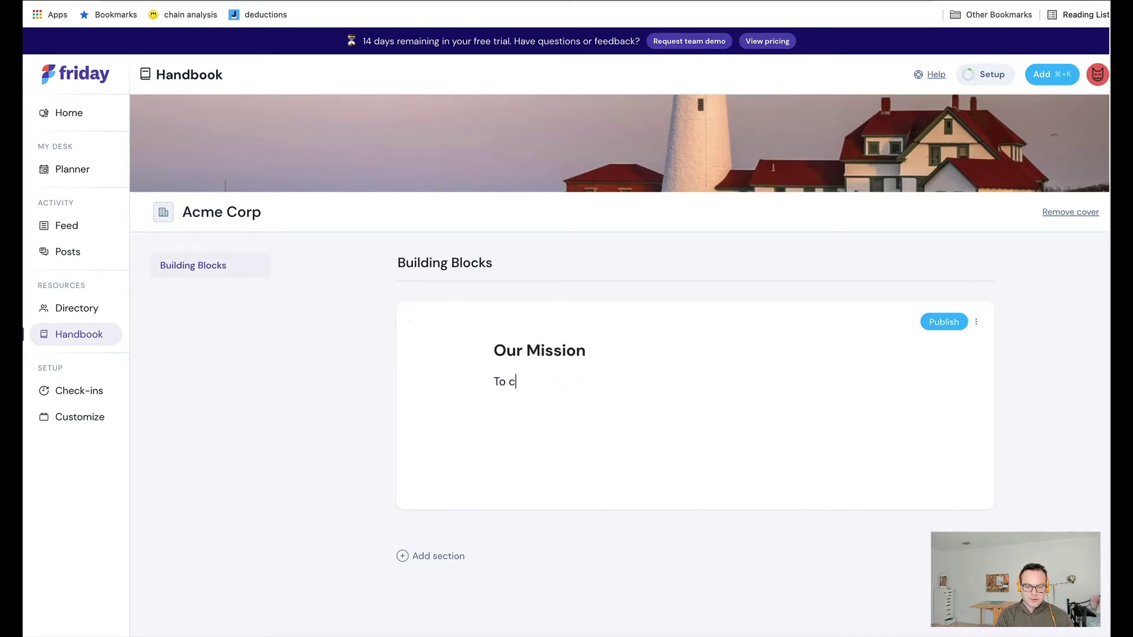
text(reate a home for your company)
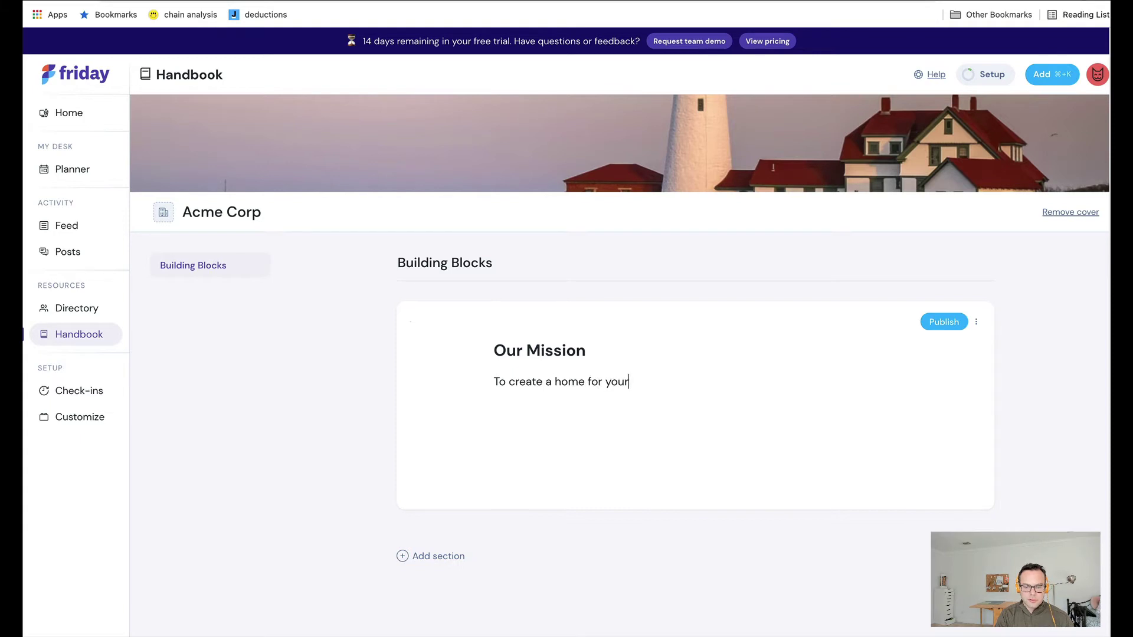
key(Return)
text(# Our Visi)
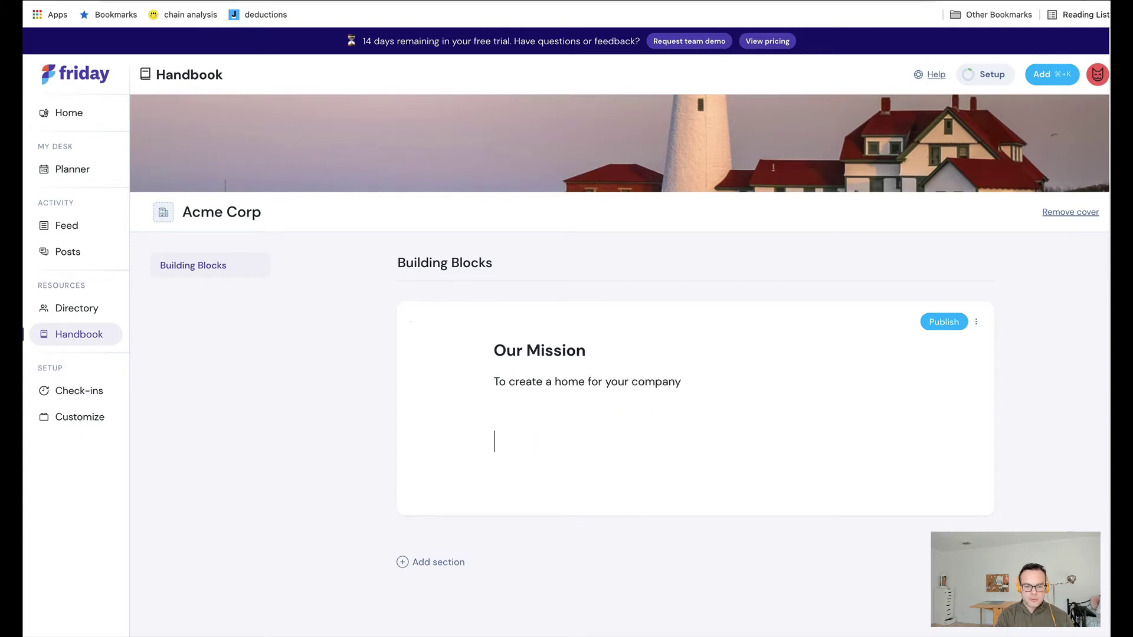
text(on)
key(Return)
text(To free up at least 5 hours a week at work.)
key(Return)
key(Return)
Insert a Giphy GIF below the vision statement
text(/lo)
key(BackSpace)
key(BackSpace)
key(BackSpace)
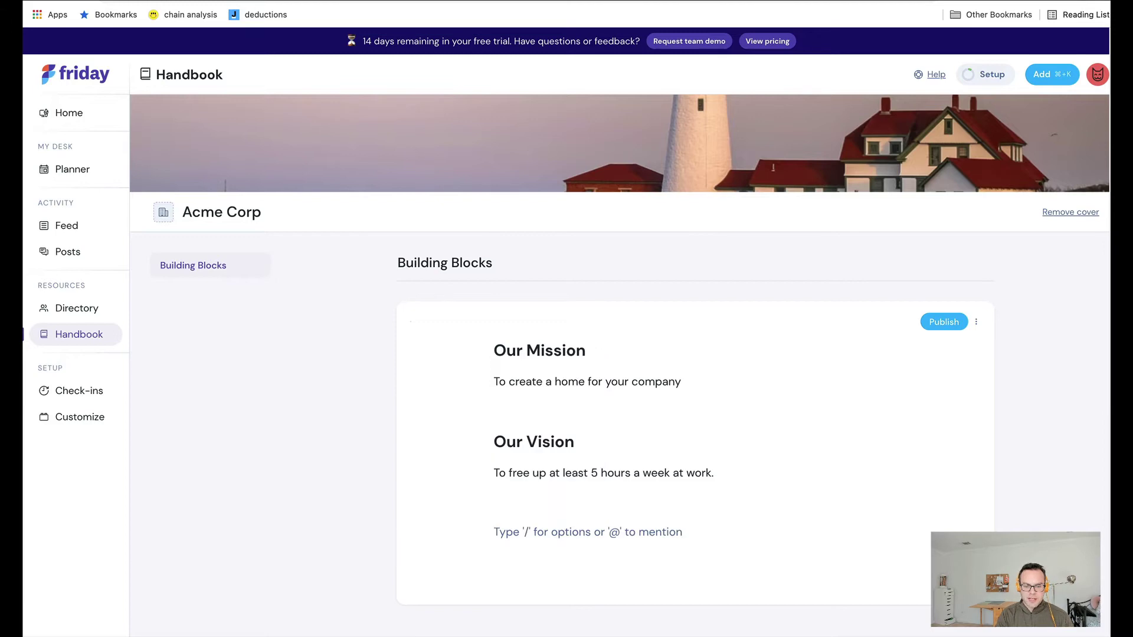
text(/gi)
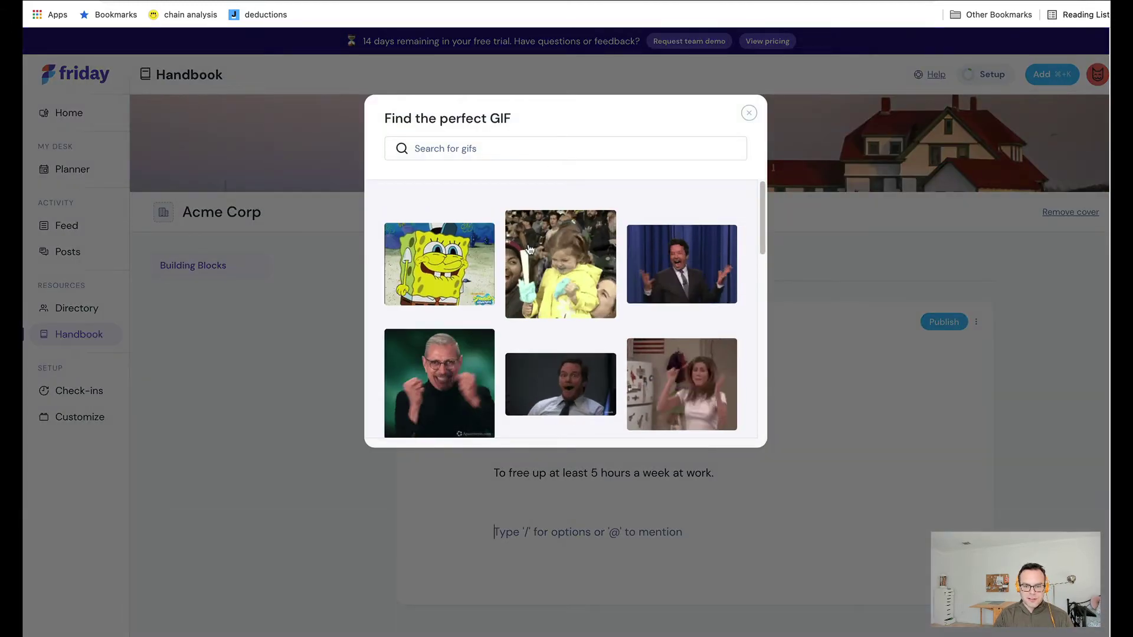
click(529, 249)
Publish the mission and vision post
click(950, 325)
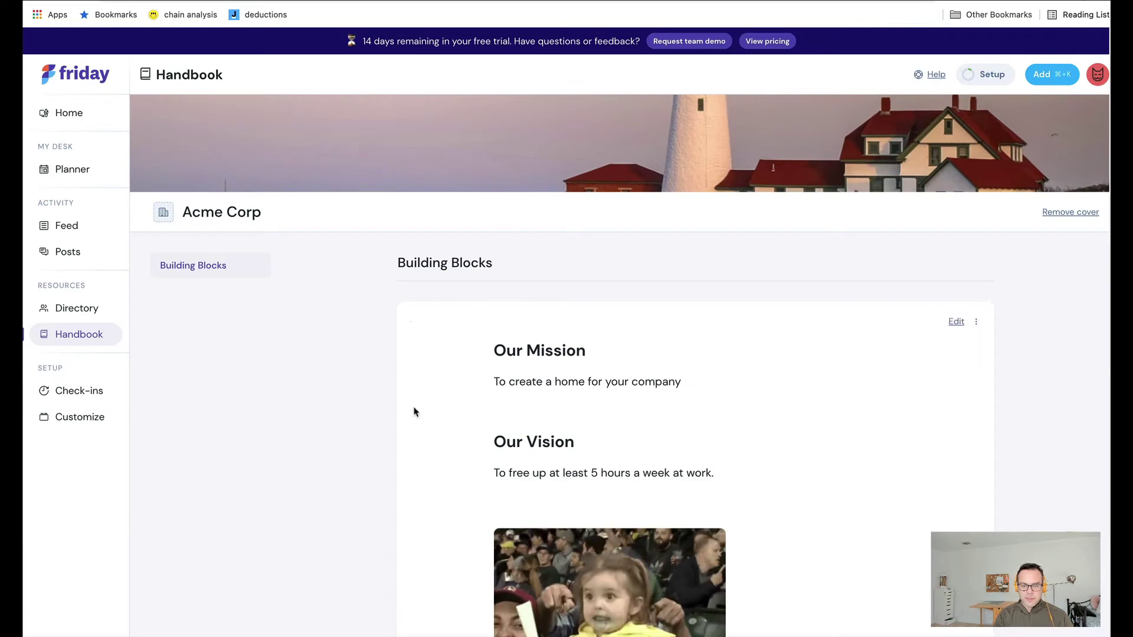
scroll(343, 394, down, 2)
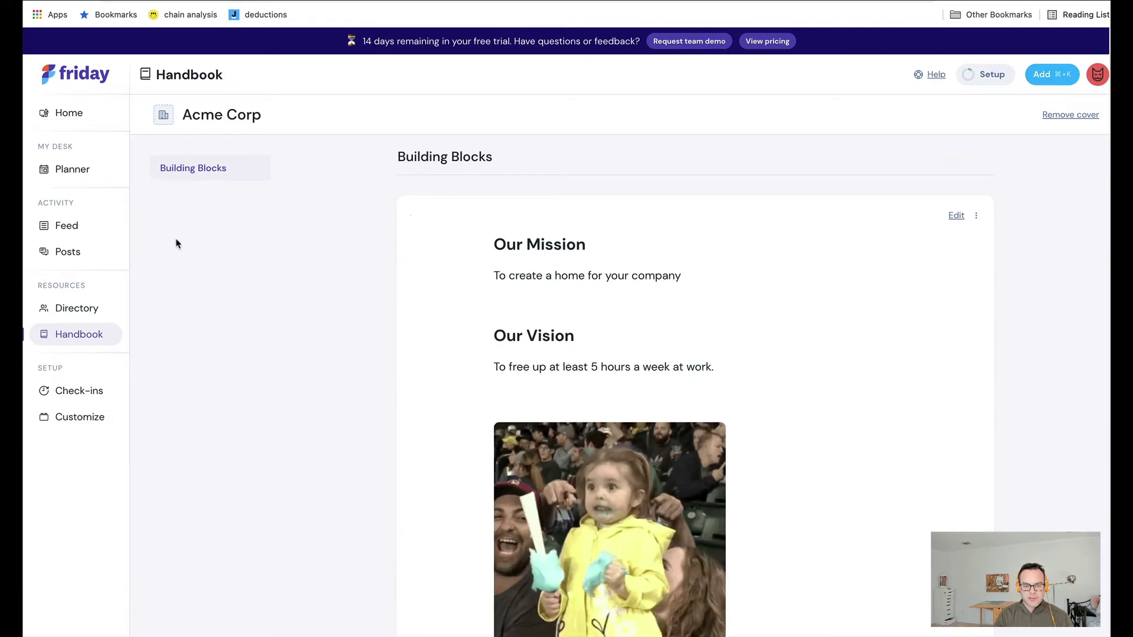
scroll(319, 298, down, 3)
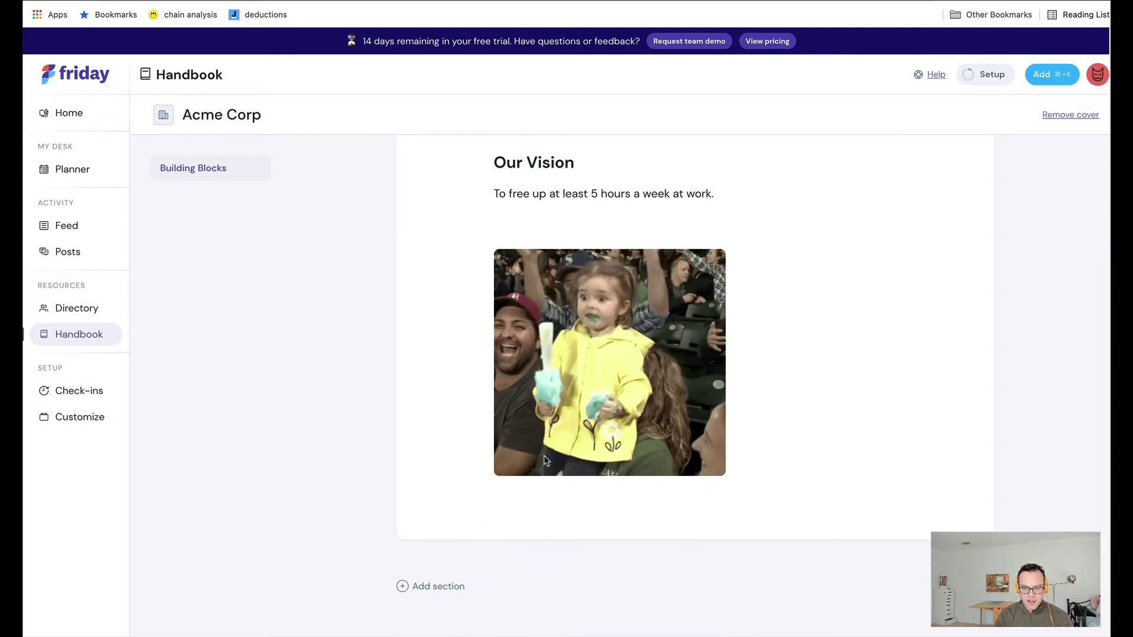
scroll(591, 418, up, 5)
Add a Company Values block beneath the GIF and scroll down to its card
click(944, 302)
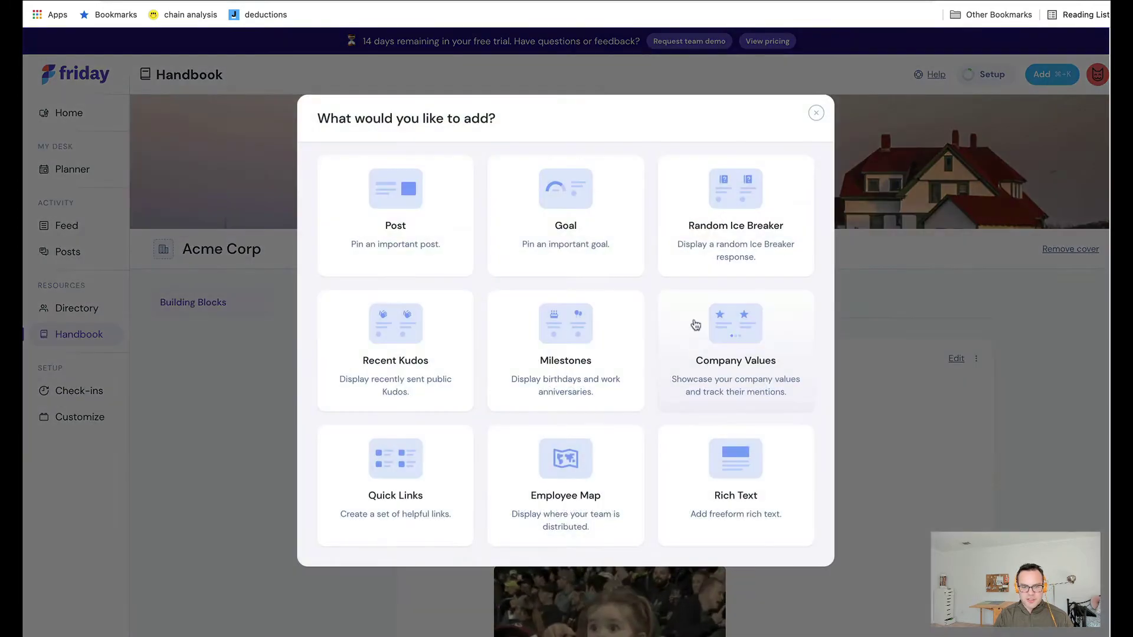
key(Escape)
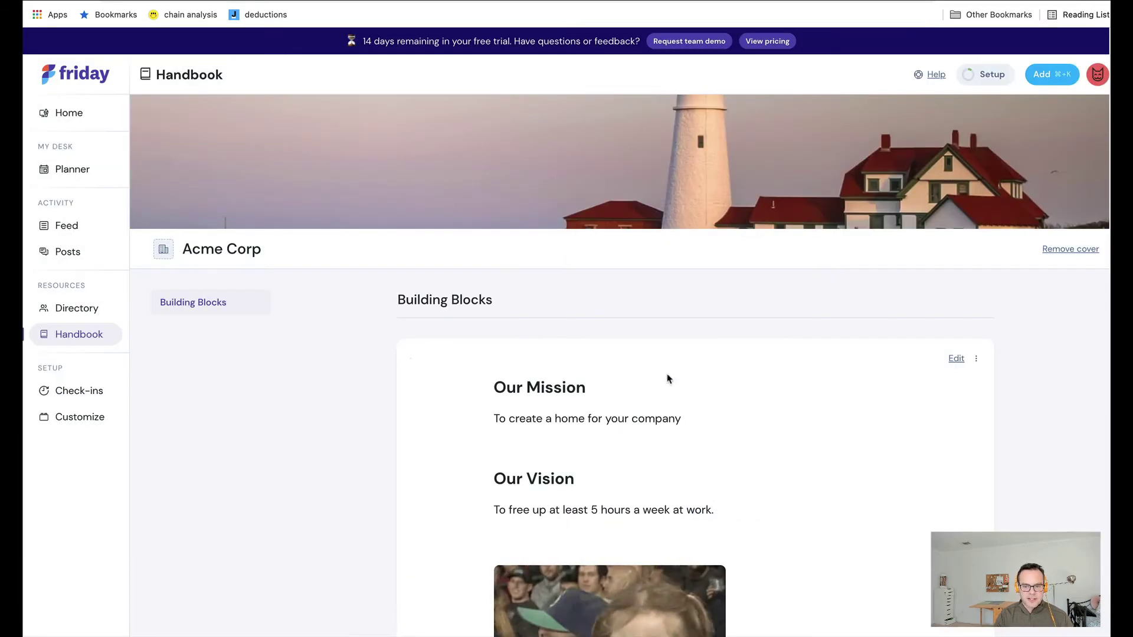
scroll(334, 413, down, 5)
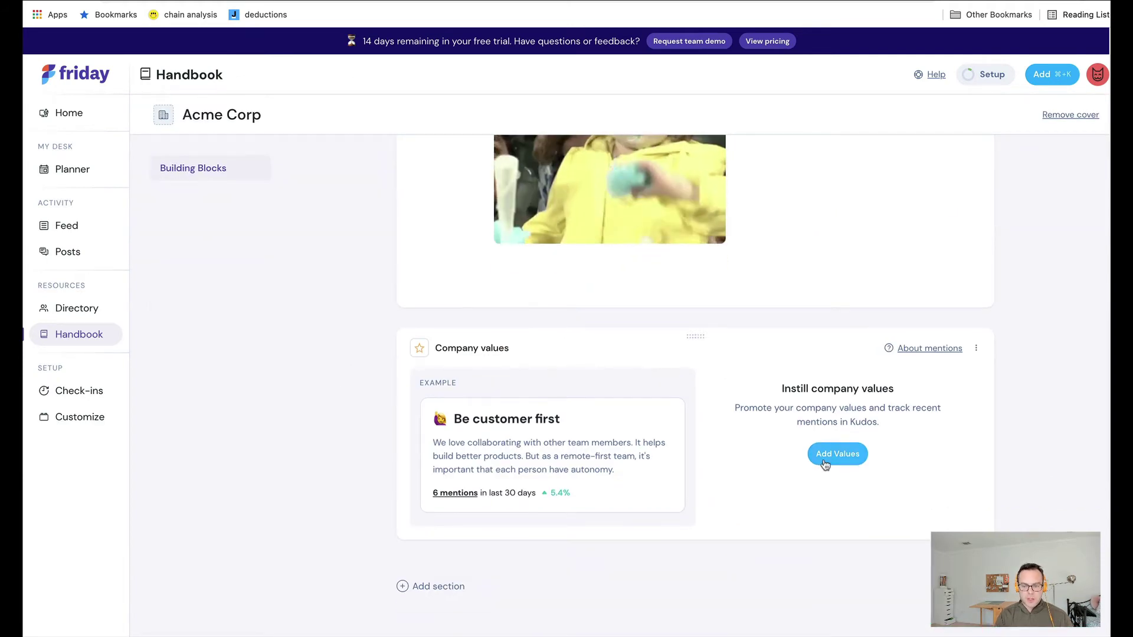
scroll(548, 280, up, 3)
scroll(851, 491, down, 3)
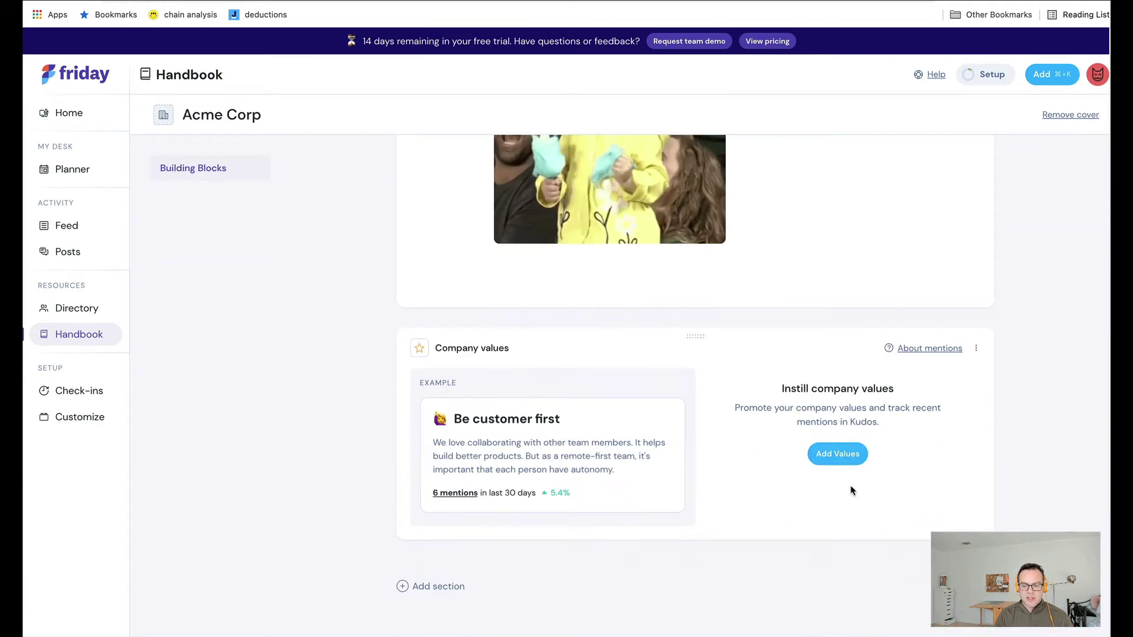
Add the first value, Always Learning (#learning), with a smiley emoji and a learning description
click(837, 456)
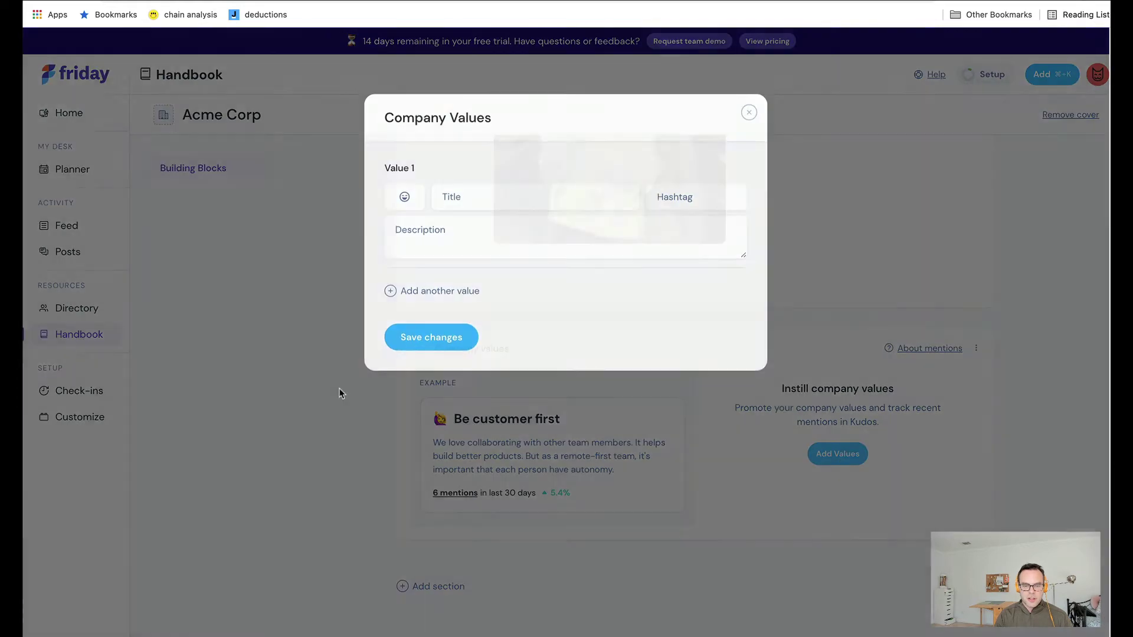
click(404, 199)
click(407, 317)
click(472, 201)
text(Always Learning)
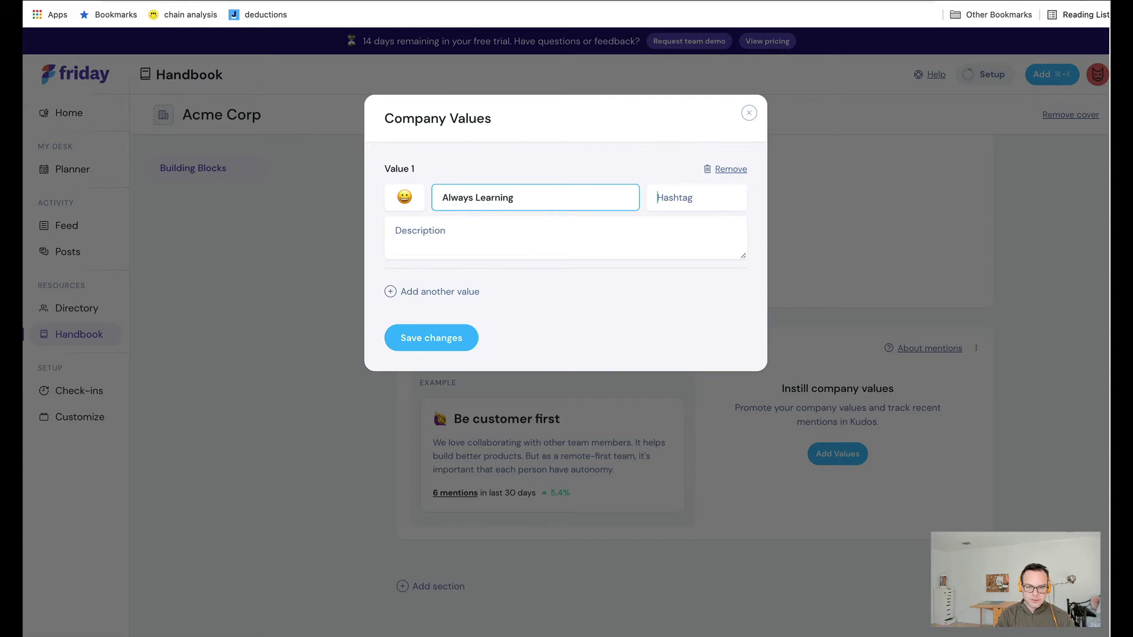
key(Tab)
text(#lear)
click(396, 231)
text(This is our value about how we always to learn)
Add a second value, Balance Tradeoffs (#tradeoffs), with a thumbs-up emoji and description, then save
click(452, 293)
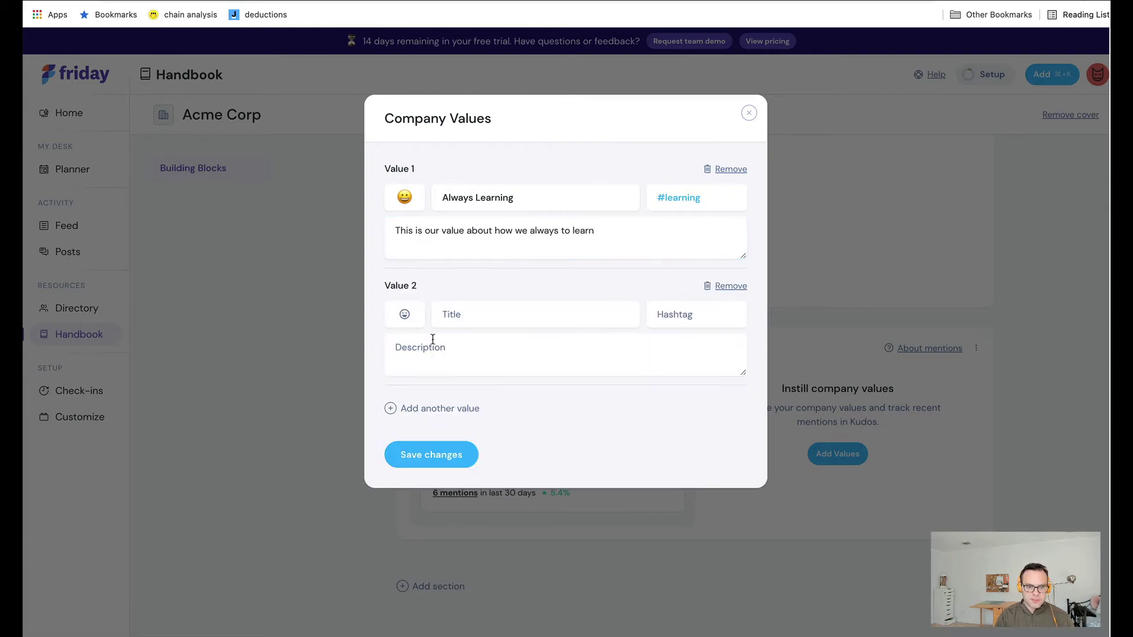
click(405, 316)
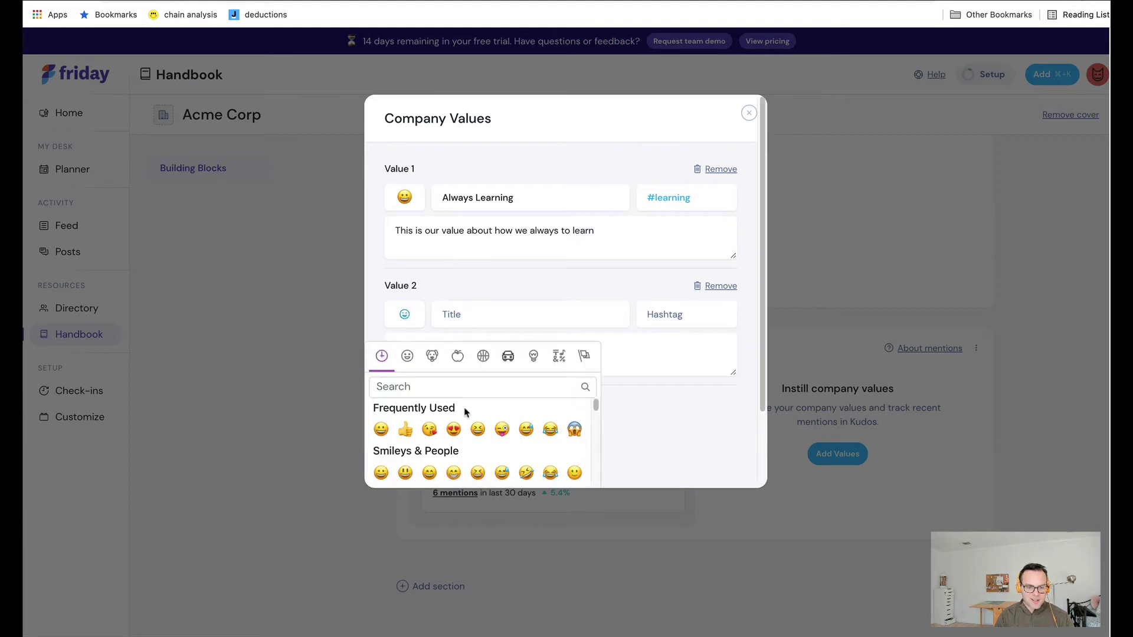
click(405, 429)
click(484, 322)
text(V)
key(BackSpace)
text(Balance Tradeoffs)
key(Tab)
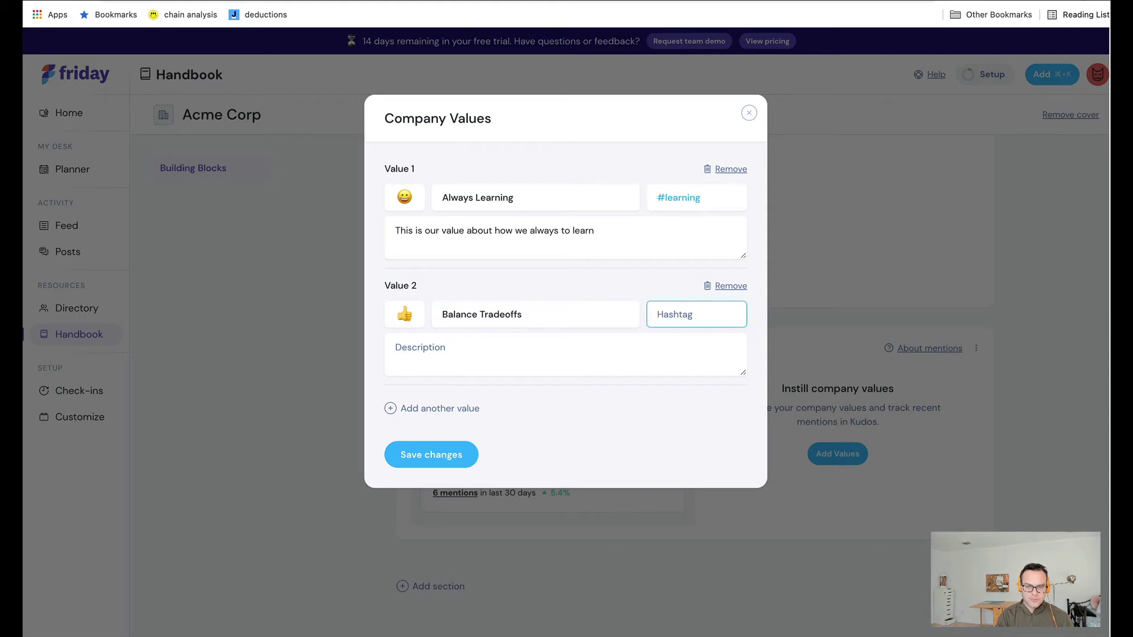
text(#tradeoffs)
key(Tab)
text(This is a description about making tr)
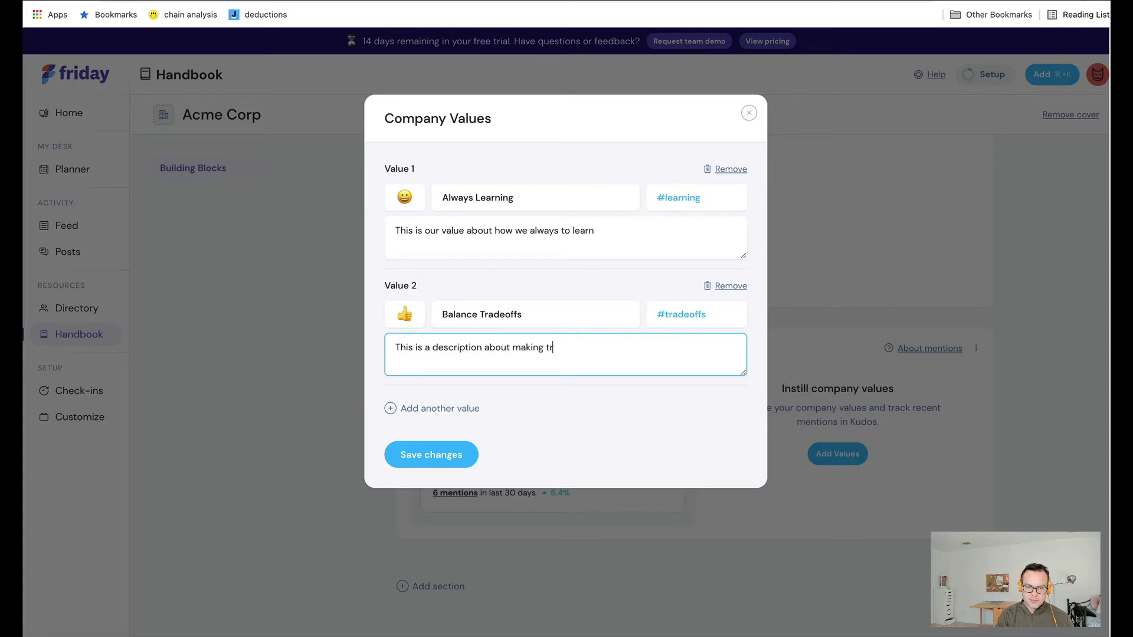
text(adeoffs)
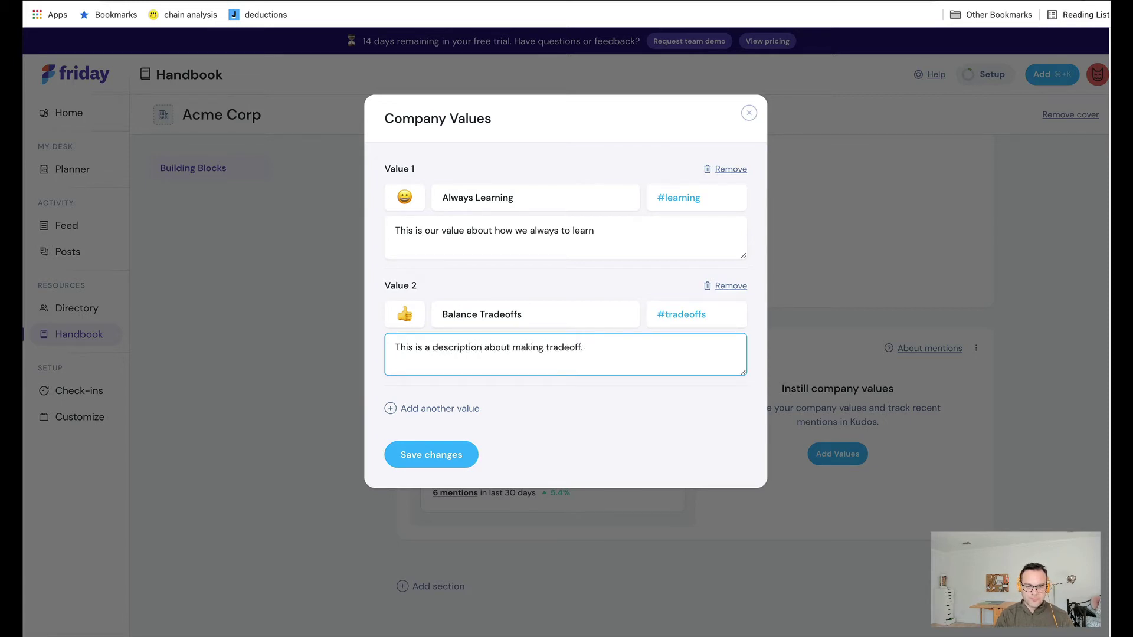
text(.)
click(448, 456)
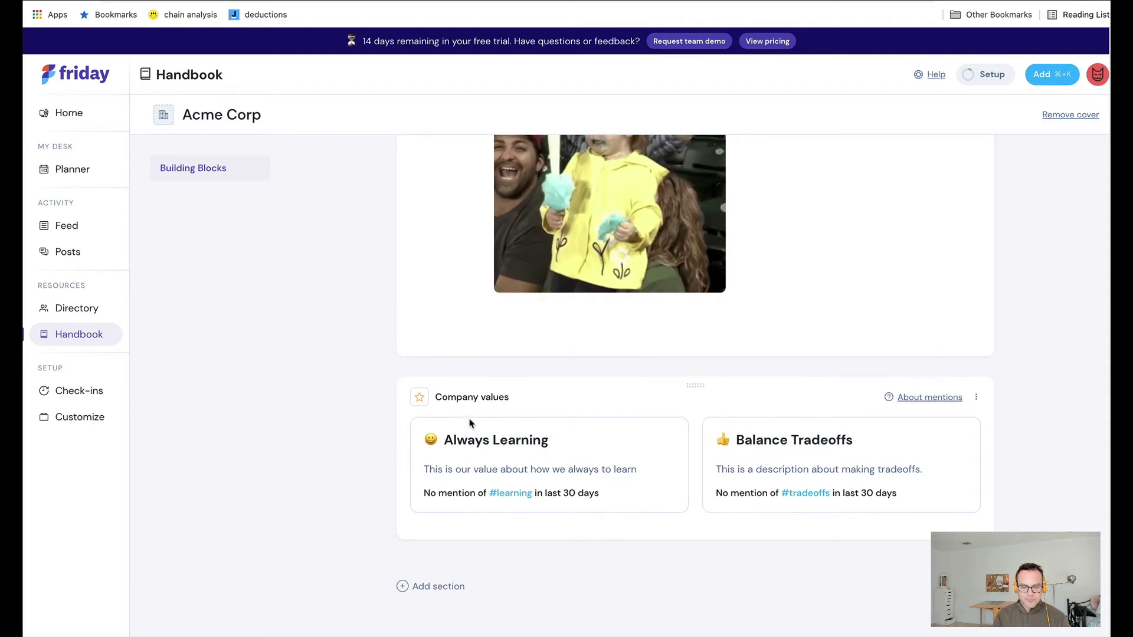
Create a section named 'Where in the world?' containing an Employee Map
scroll(478, 366, up, 5)
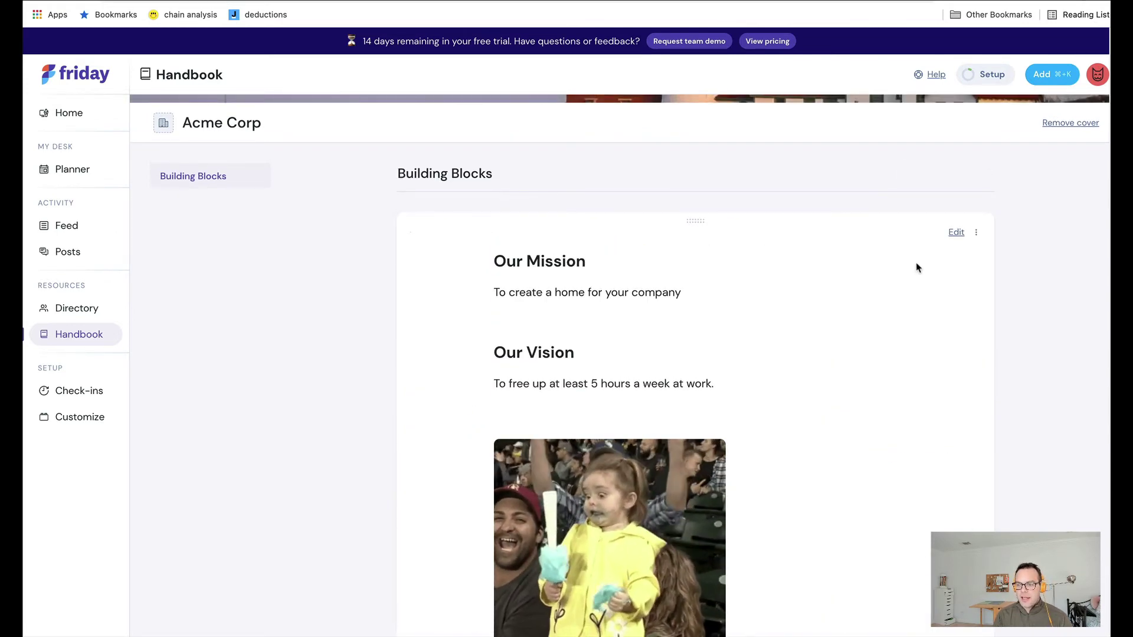
scroll(516, 597, down, 5)
scroll(338, 431, down, 5)
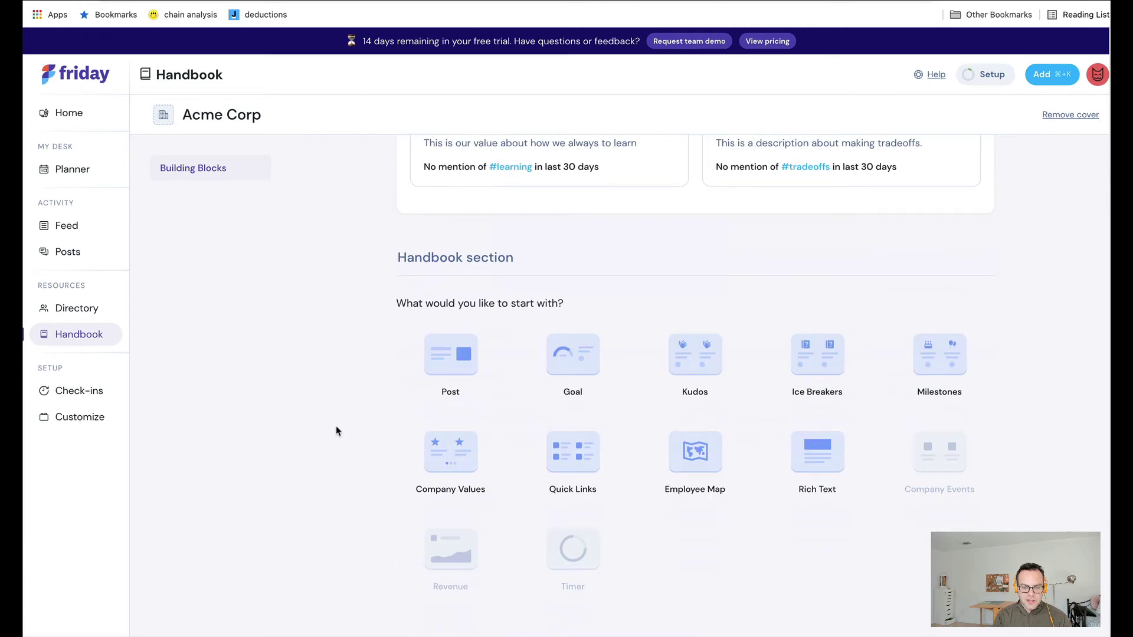
click(475, 265)
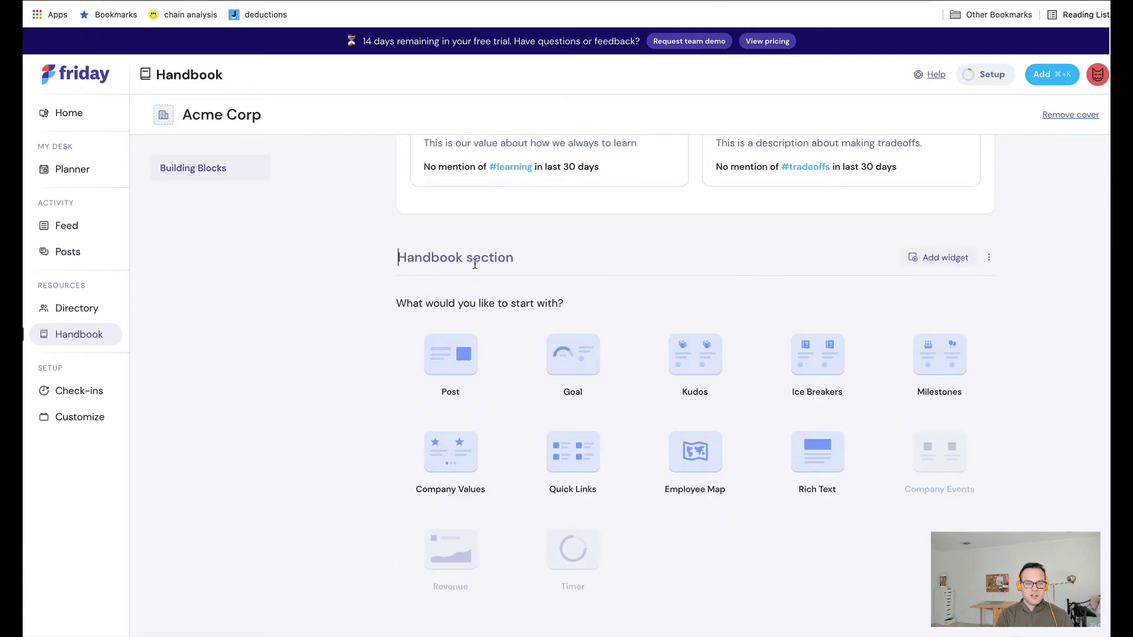
text(Where in the world?)
click(683, 452)
scroll(305, 401, up, 6)
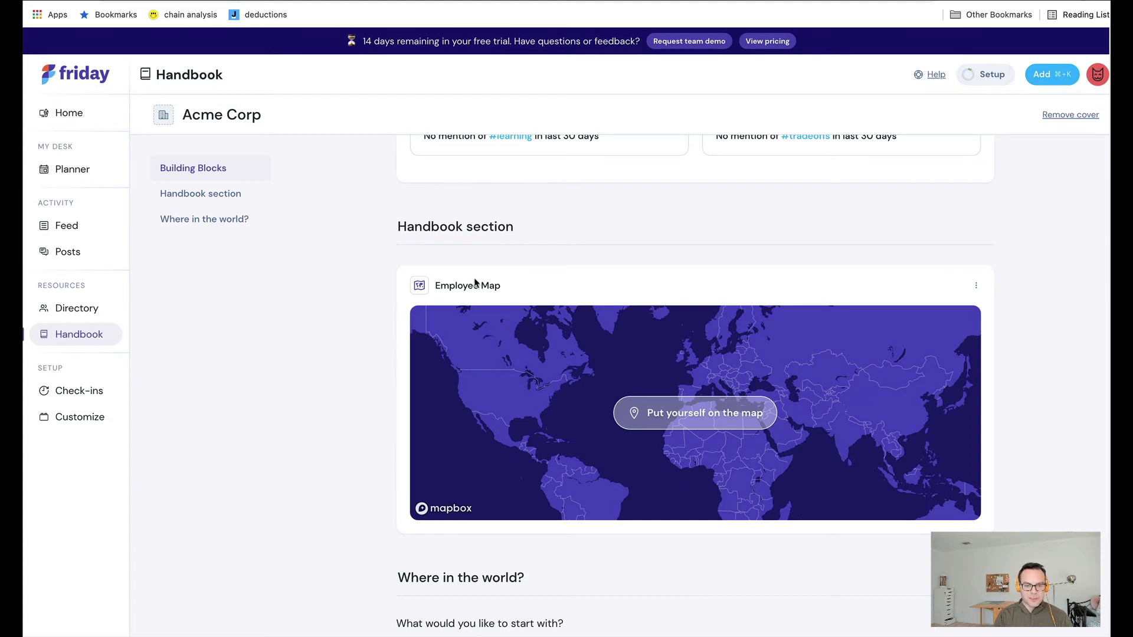
Retitle the map section's heading 'Where in the world?' and remove the empty duplicate section
triple_click(484, 228)
text(Wh)
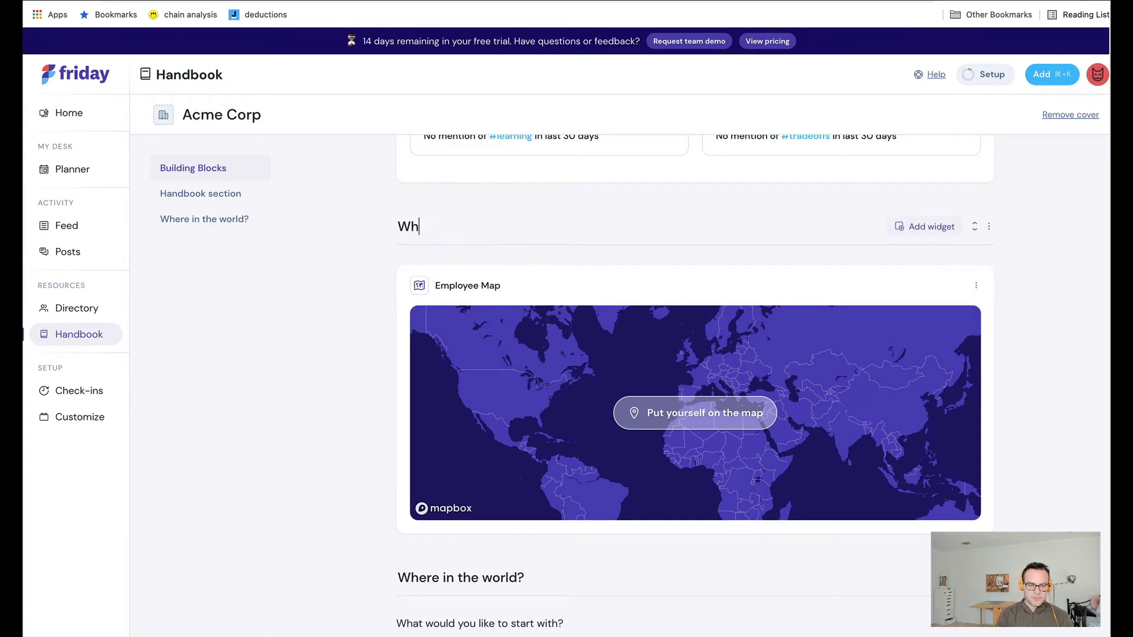
text(ere in the world?)
scroll(324, 462, down, 6)
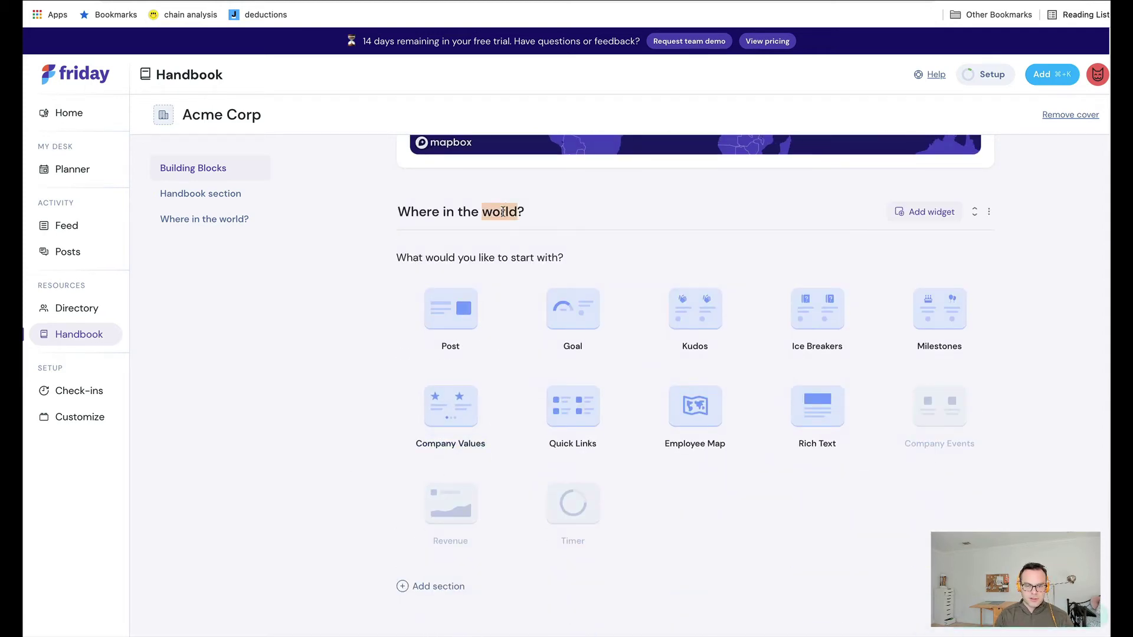
click(988, 213)
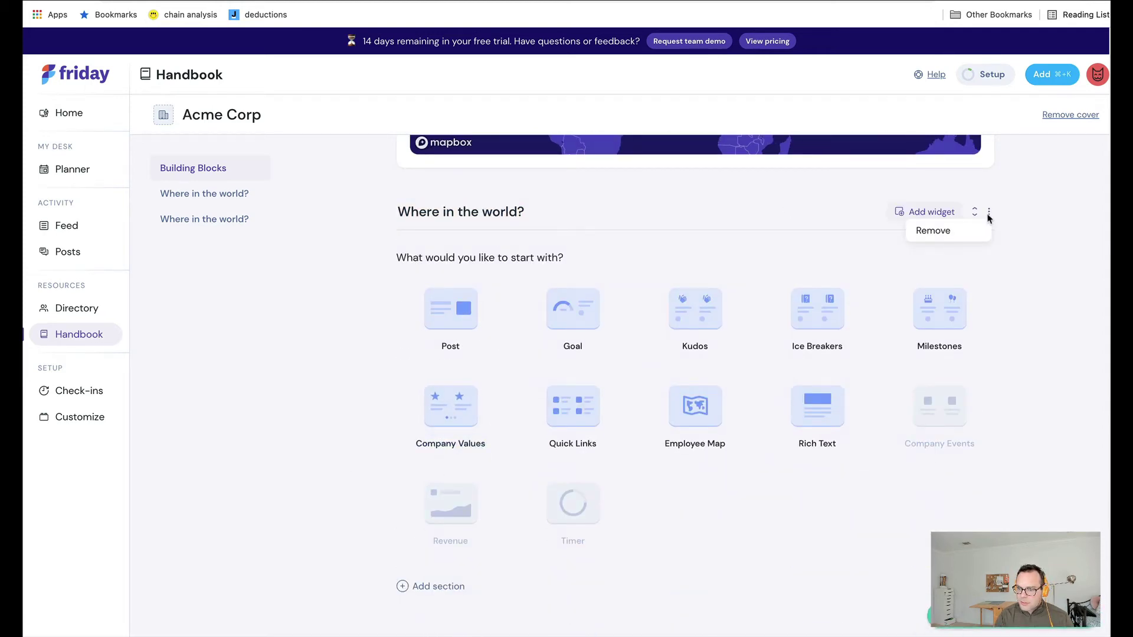
click(976, 230)
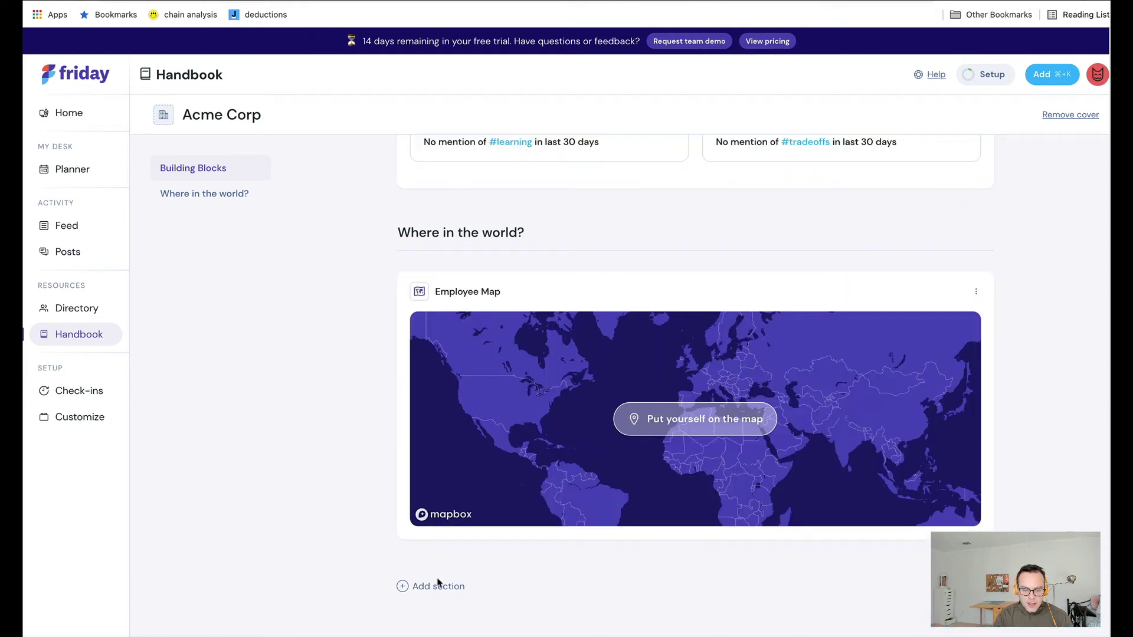
Add a new section with a Quick links block titled 'Key Resources' and a short description
click(437, 585)
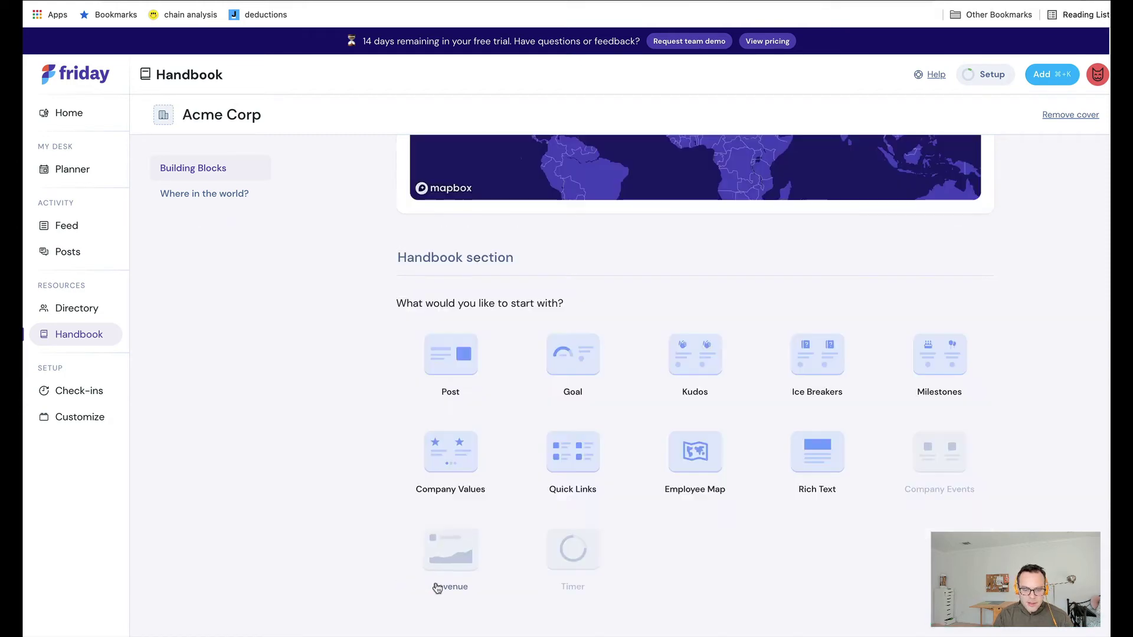
click(599, 462)
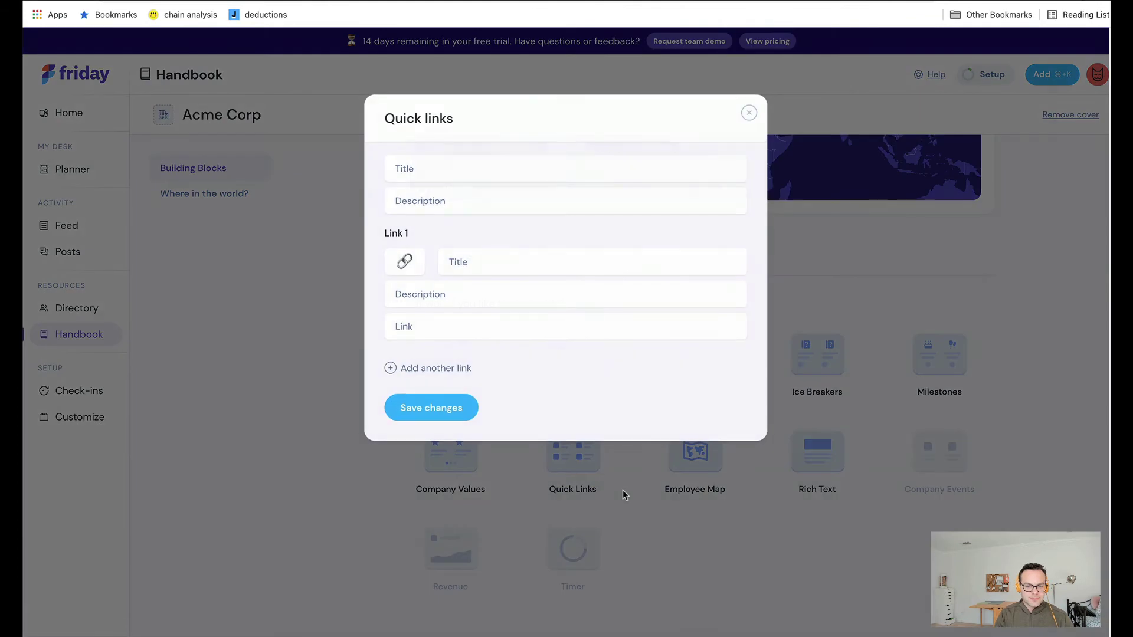
click(433, 171)
text(Key Resources)
key(Tab)
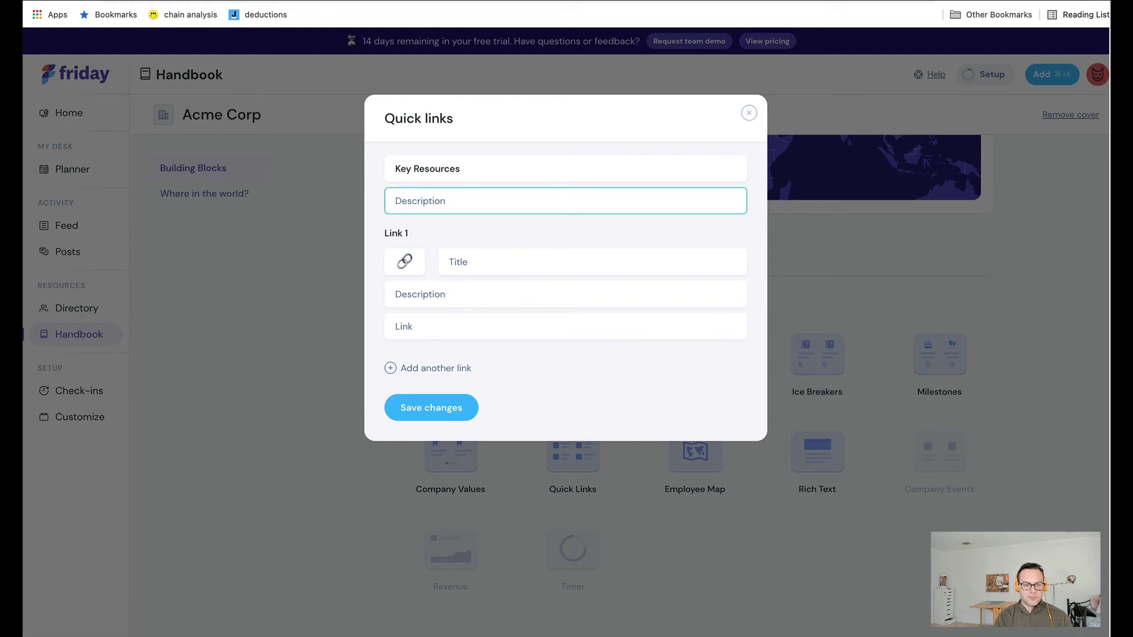
text(Here is a description so you can see how it wo)
Set the first link: smiley icon, title 'Friday (internal comms)', a description and the Friday web address
click(405, 262)
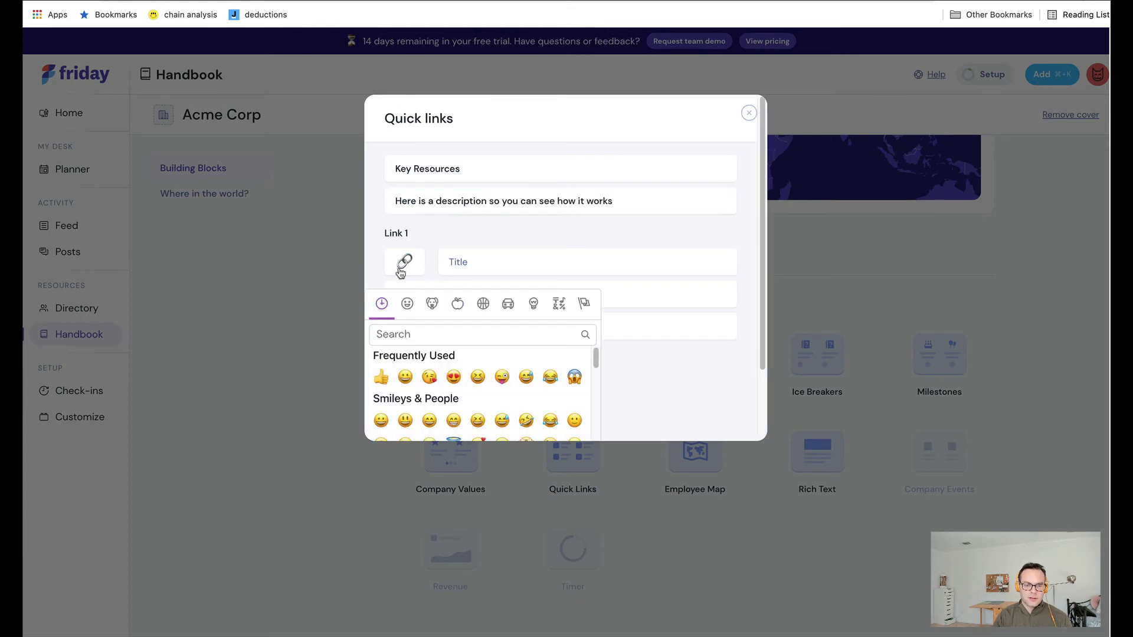
click(406, 378)
click(473, 264)
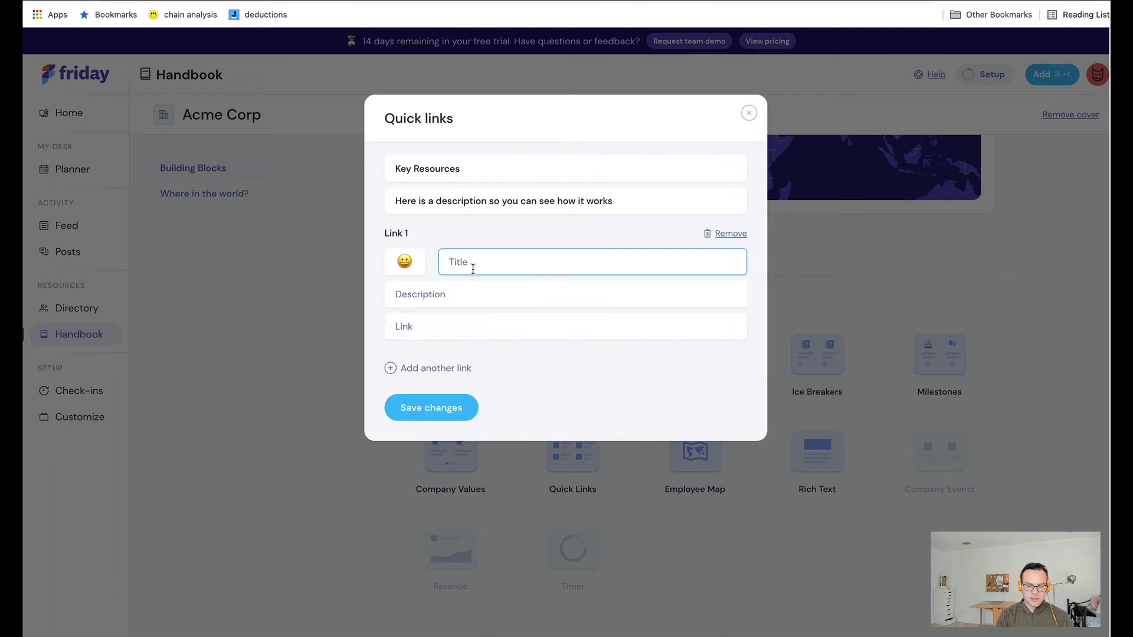
text(Frida)
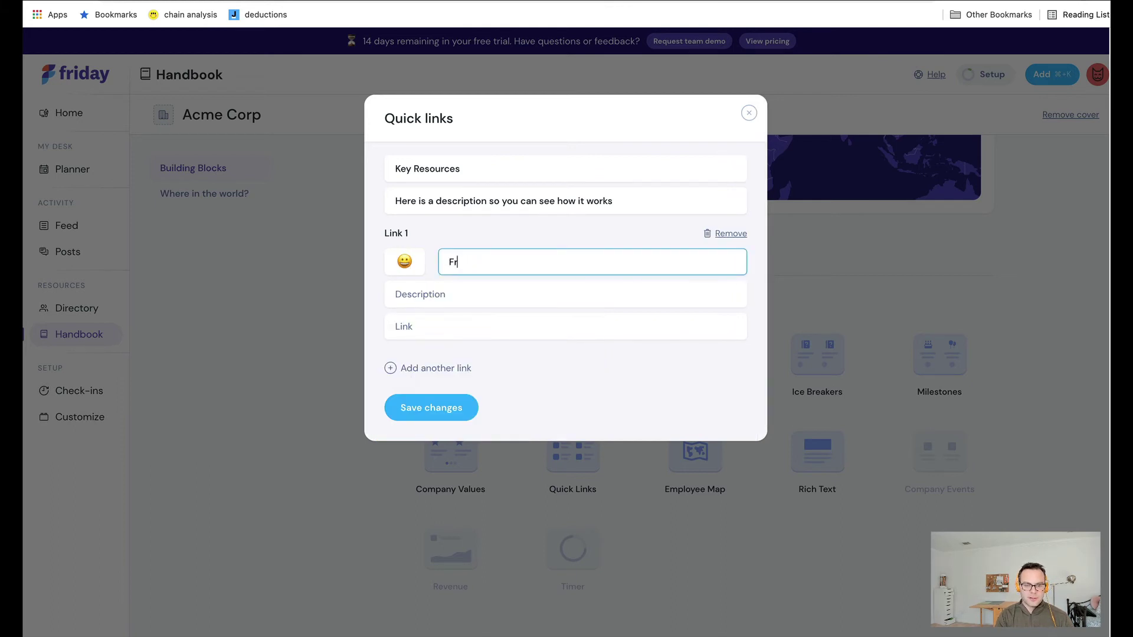
key(BackSpace)
key(BackSpace)
text(Friday (internal comms))
key(Tab)
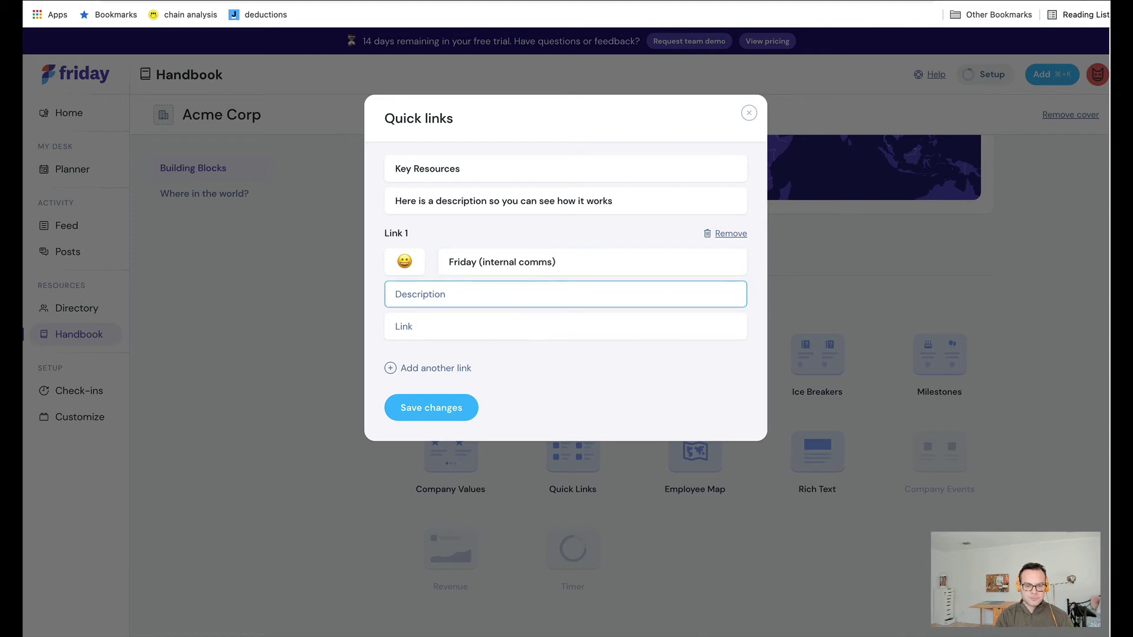
text(This is a description)
key(Tab)
text(www.friday.ap)
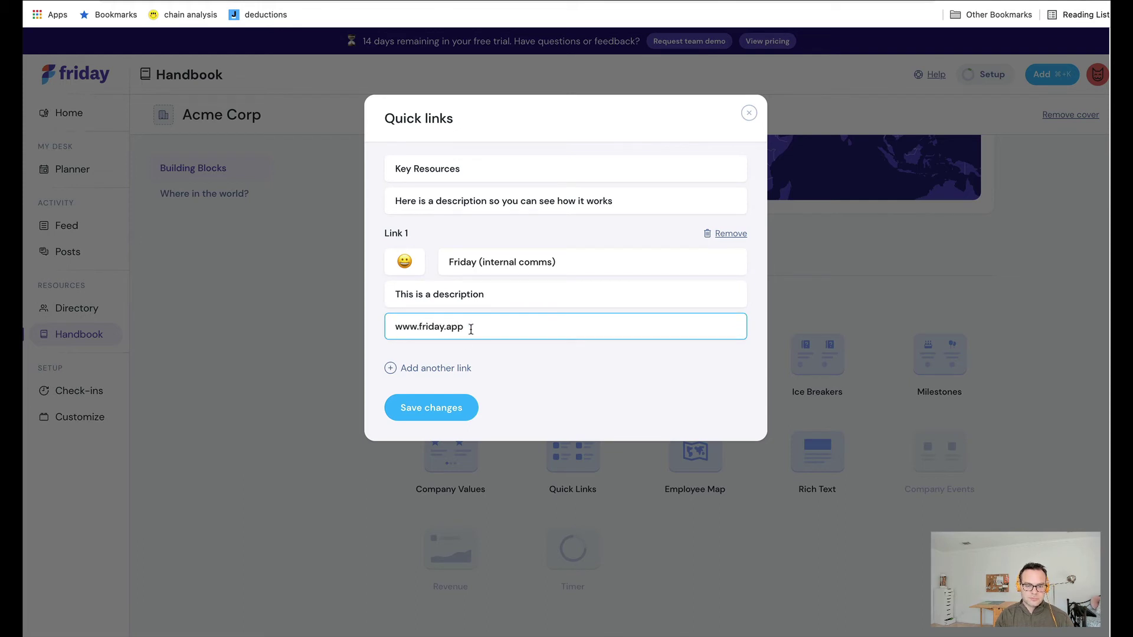
click(461, 368)
click(495, 391)
text(S)
click(490, 392)
text(lack)
key(Tab)
text(This is another)
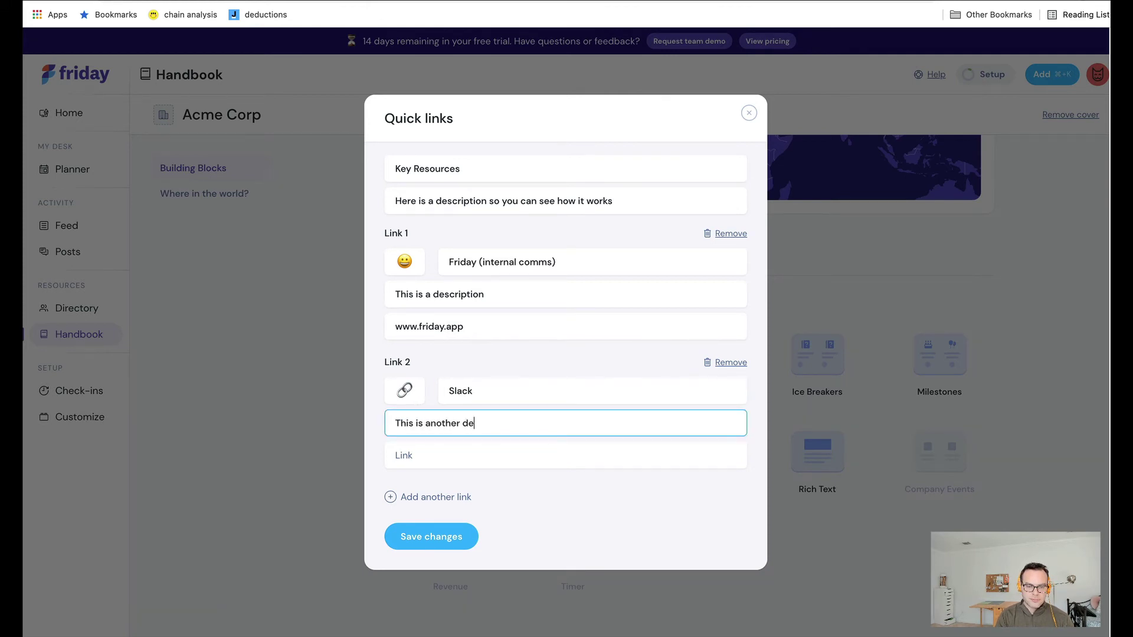
text( description)
key(Tab)
text(www.slack.com)
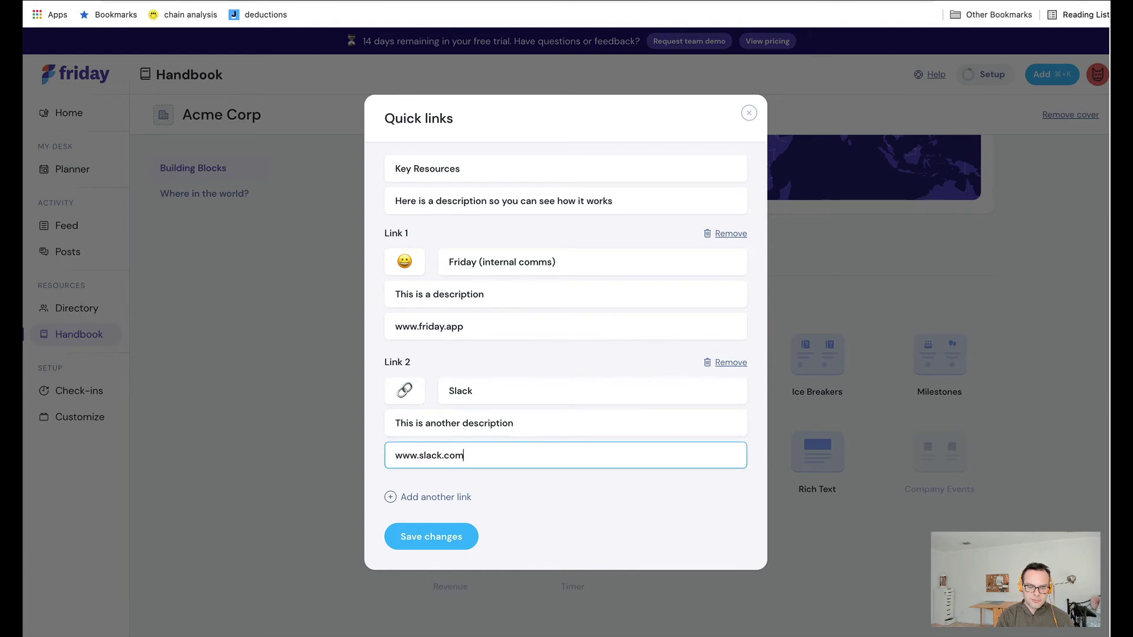
click(457, 537)
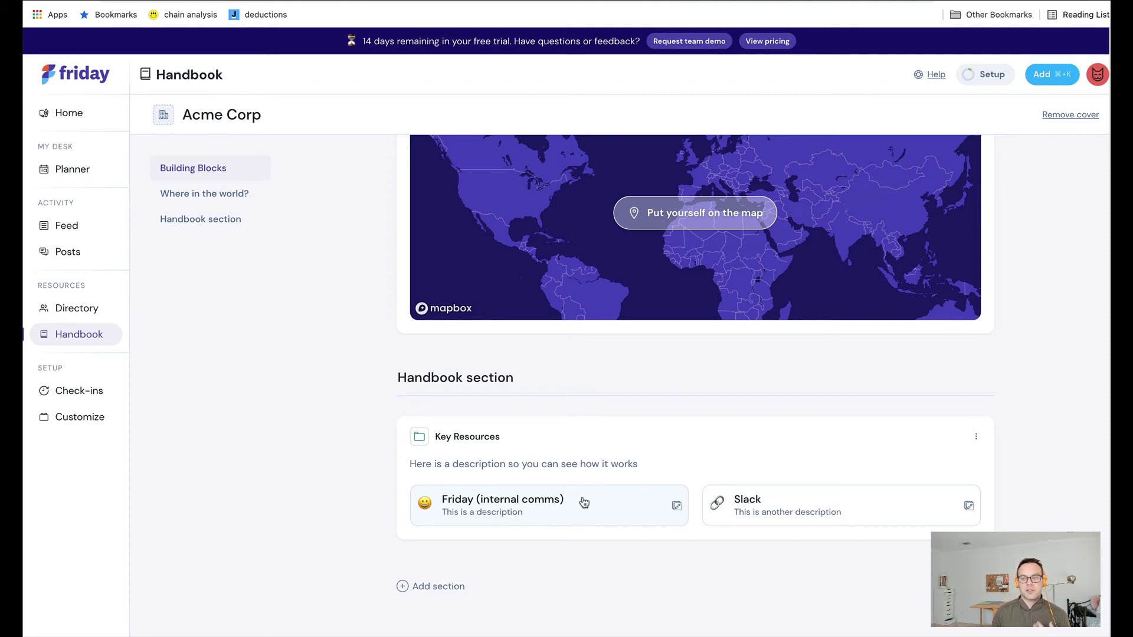
Add a section titled 'Fun at Acme Corp', then delete that empty section
scroll(395, 335, up, 15)
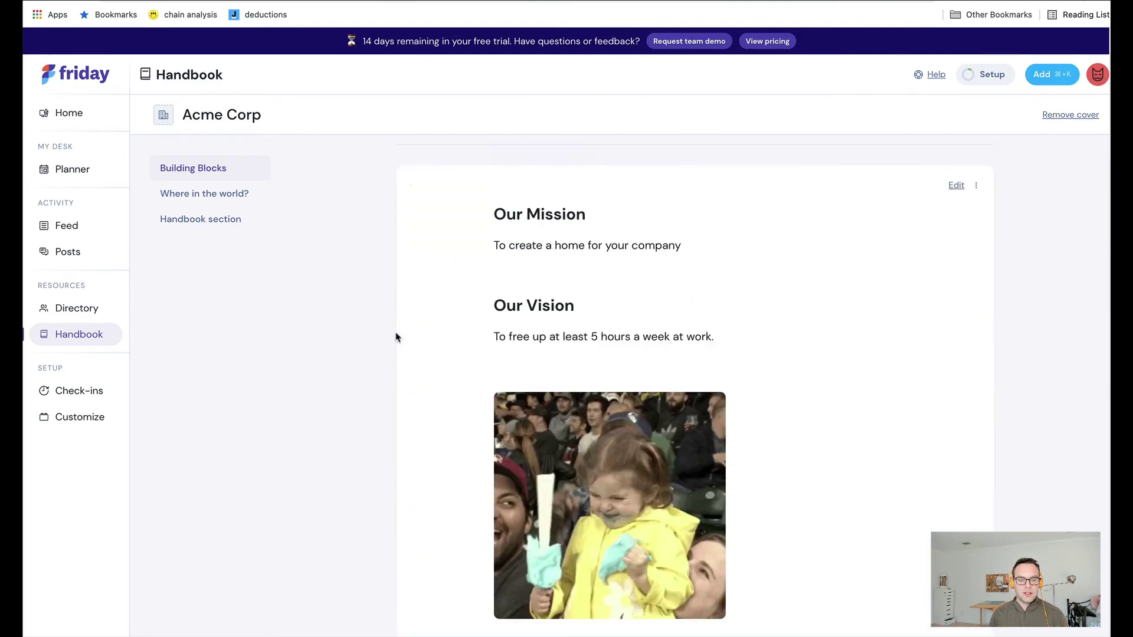
scroll(396, 337, up, 3)
scroll(422, 337, down, 10)
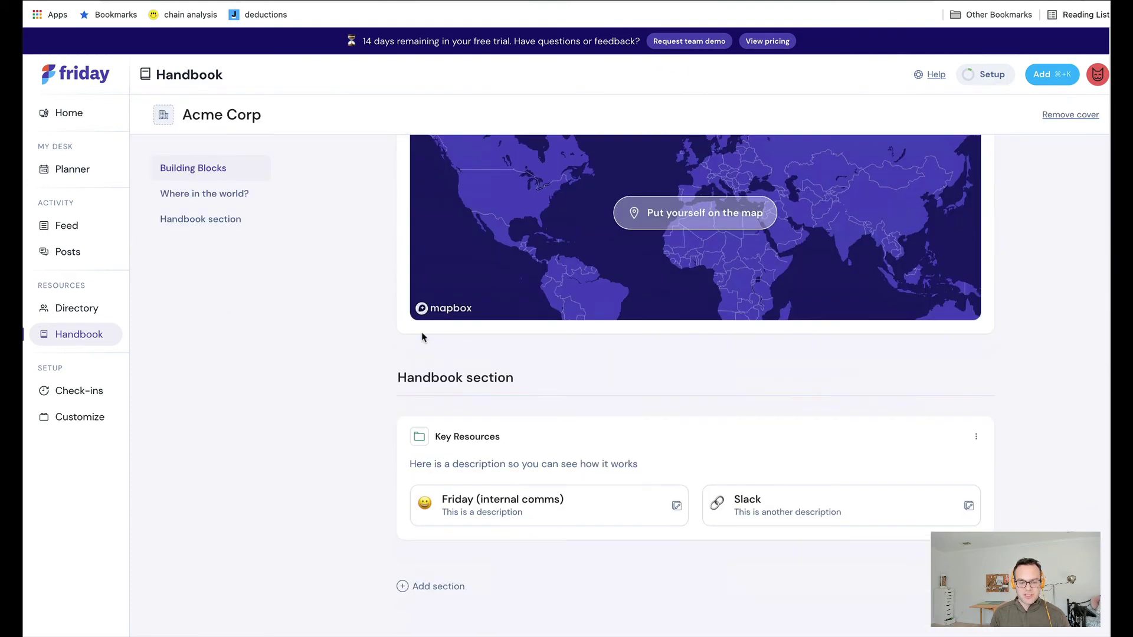
click(448, 585)
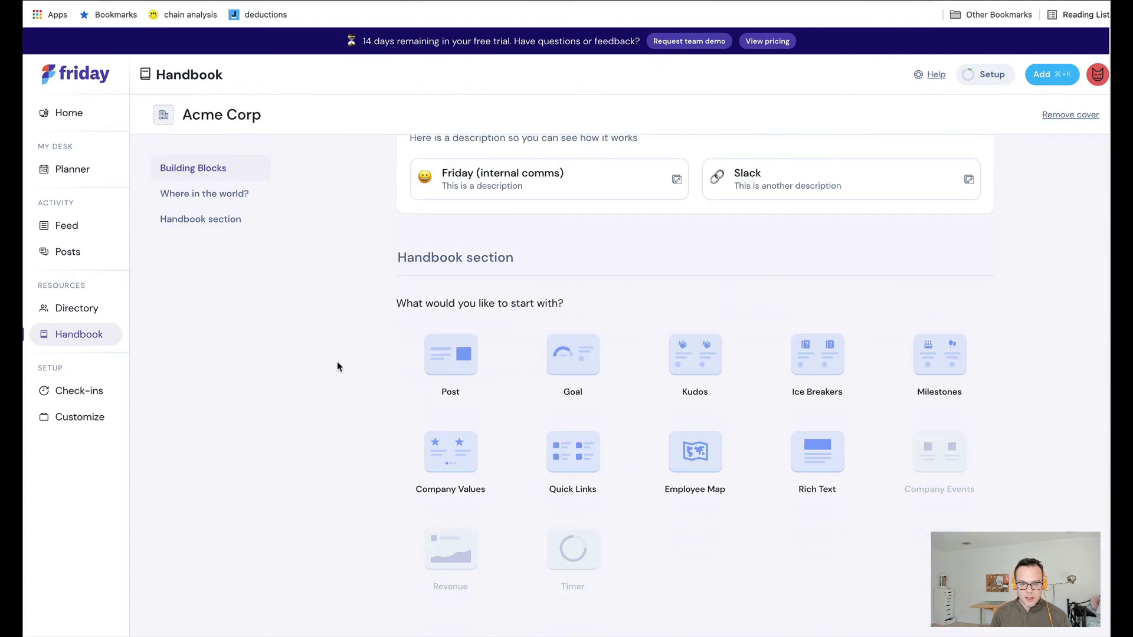
click(471, 257)
text(Fun at ACme)
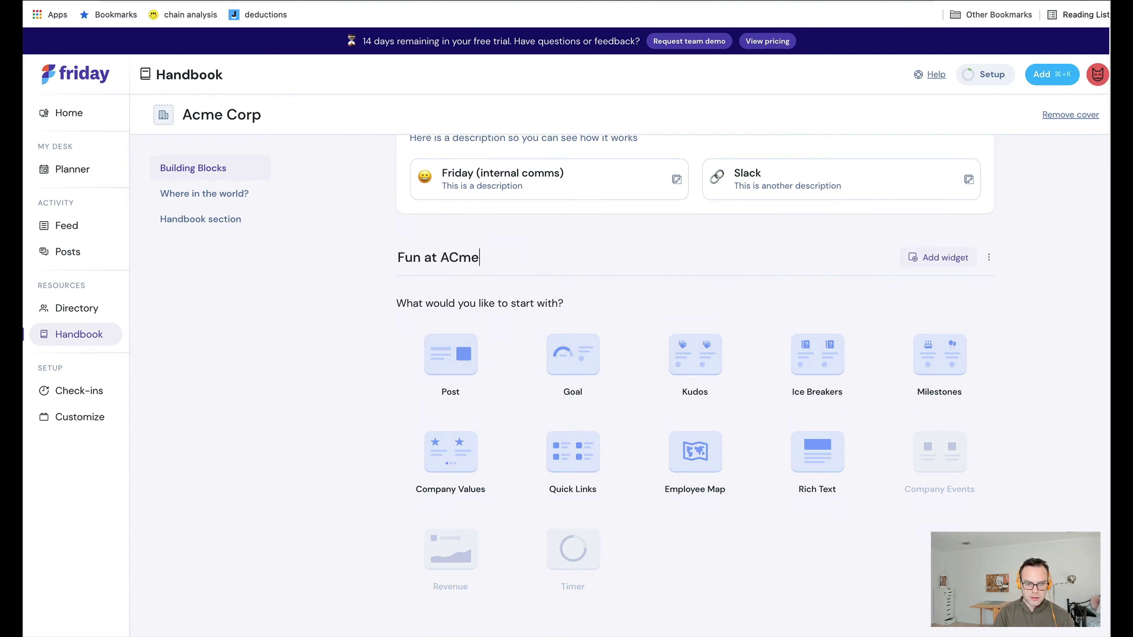
key(BackSpace)
key(BackSpace)
key(BackSpace)
key(BackSpace)
text(me)
key(BackSpace)
key(BackSpace)
text(cme Corp)
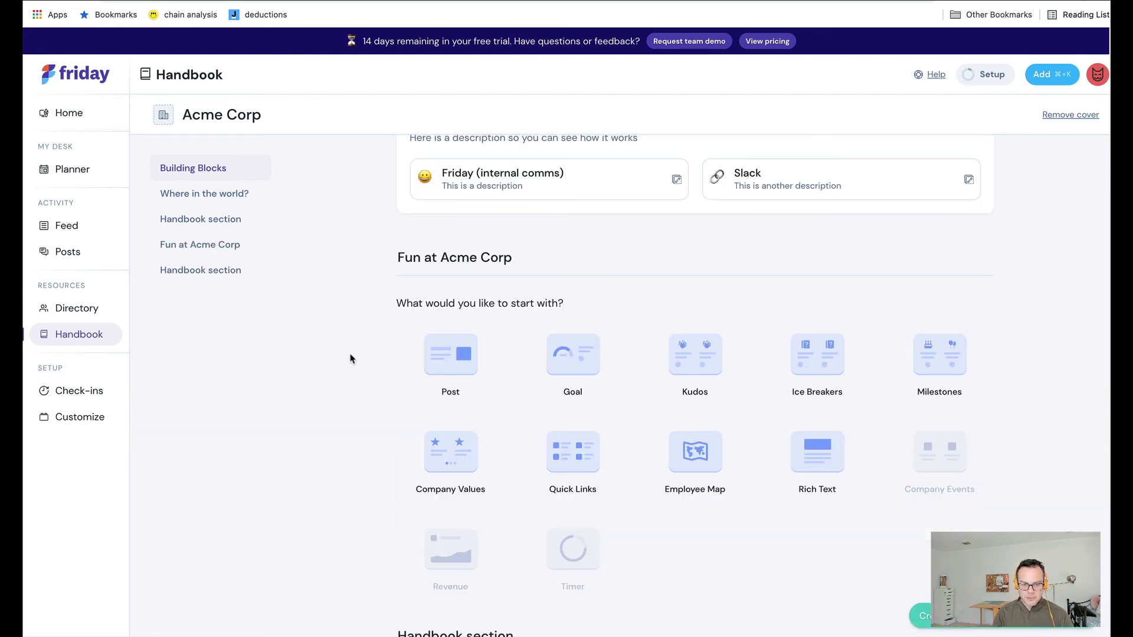
scroll(350, 357, down, 5)
scroll(350, 357, up, 5)
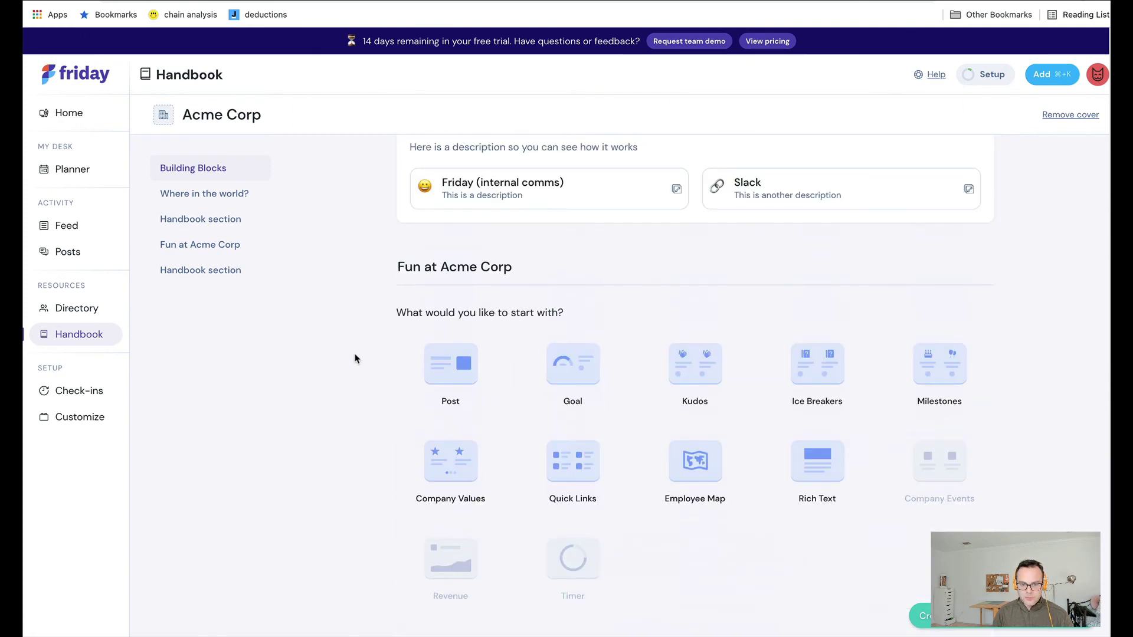
click(990, 271)
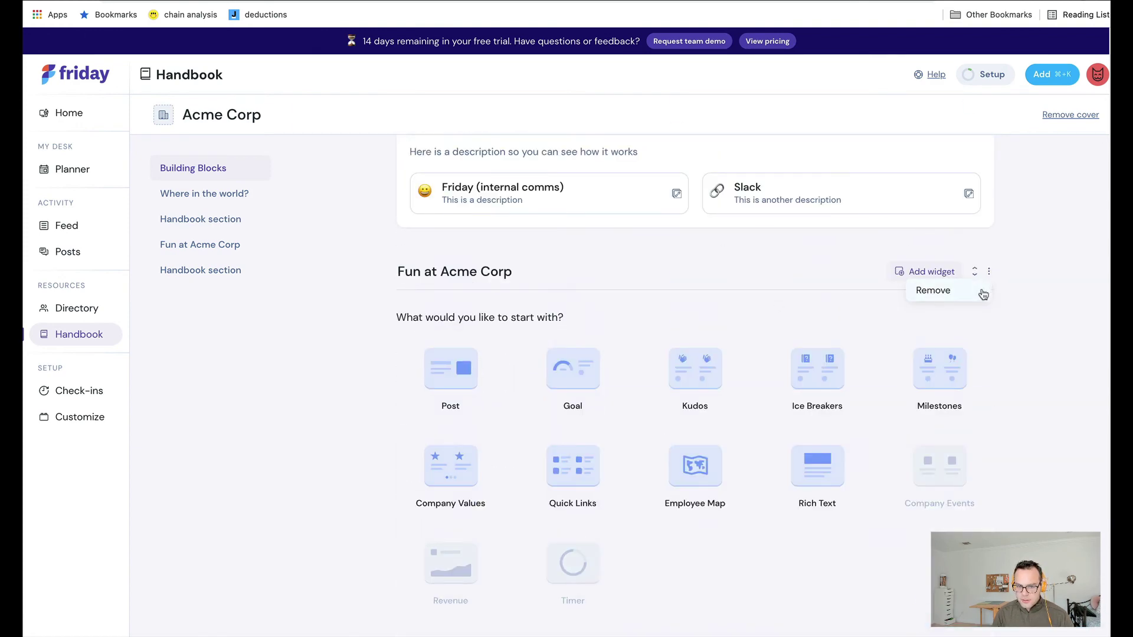
click(983, 294)
Rename the Milestones section's heading from Handbook to 'Fun at Acme Corp'
double_click(504, 319)
triple_click(503, 319)
text(Fun at )
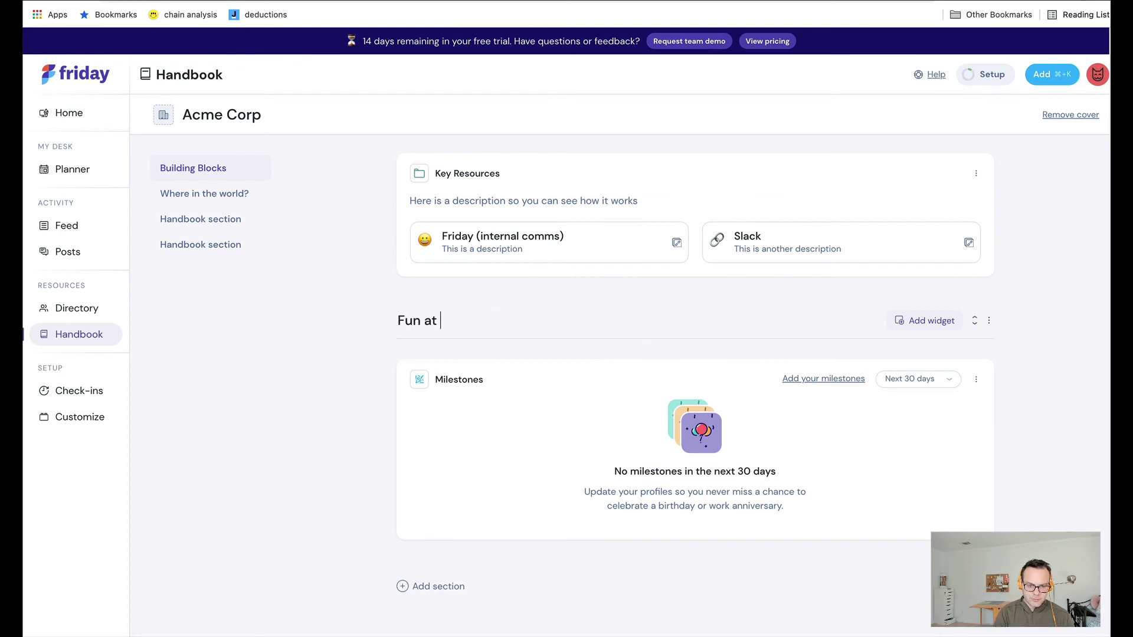
text(Acme Corp)
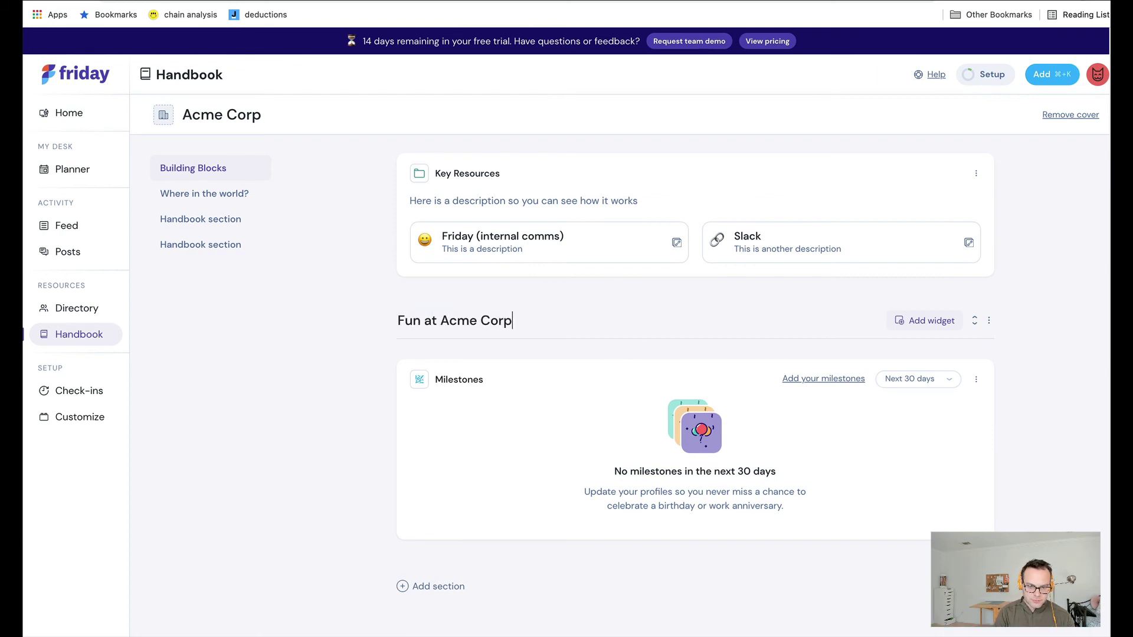
click(349, 369)
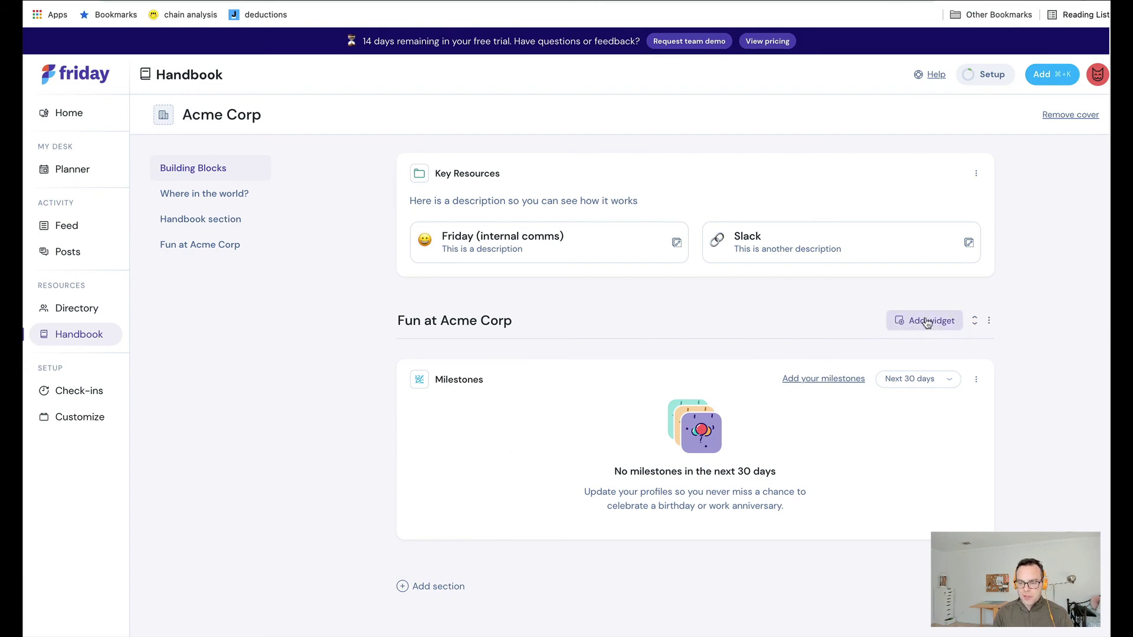
Add a Recent Kudos widget below Milestones in the Fun at Acme Corp section
click(938, 321)
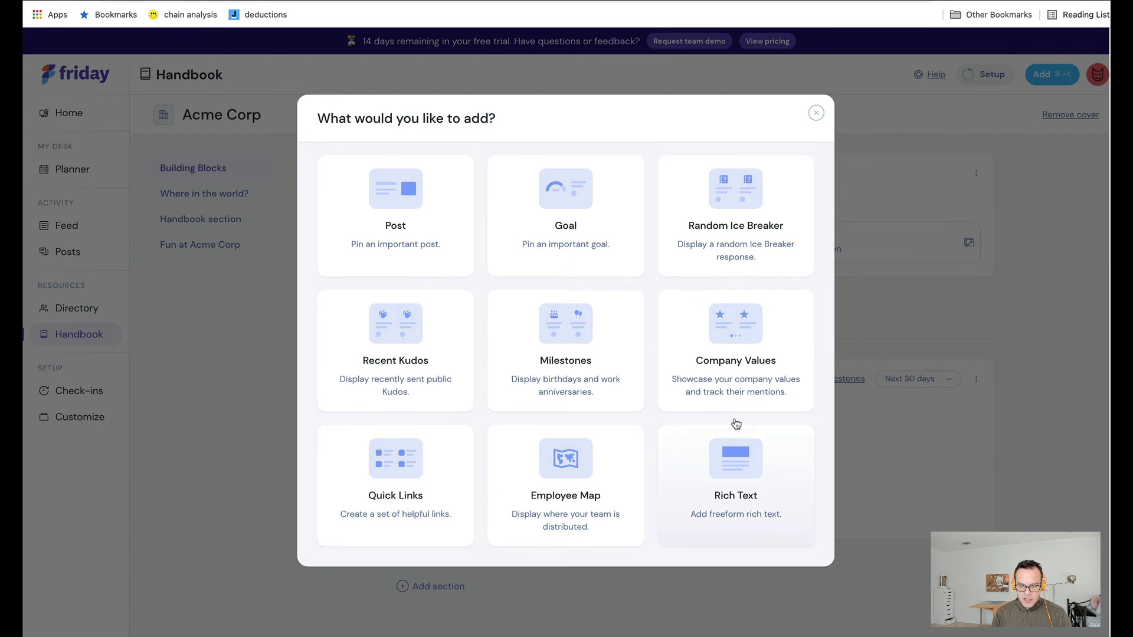
click(406, 348)
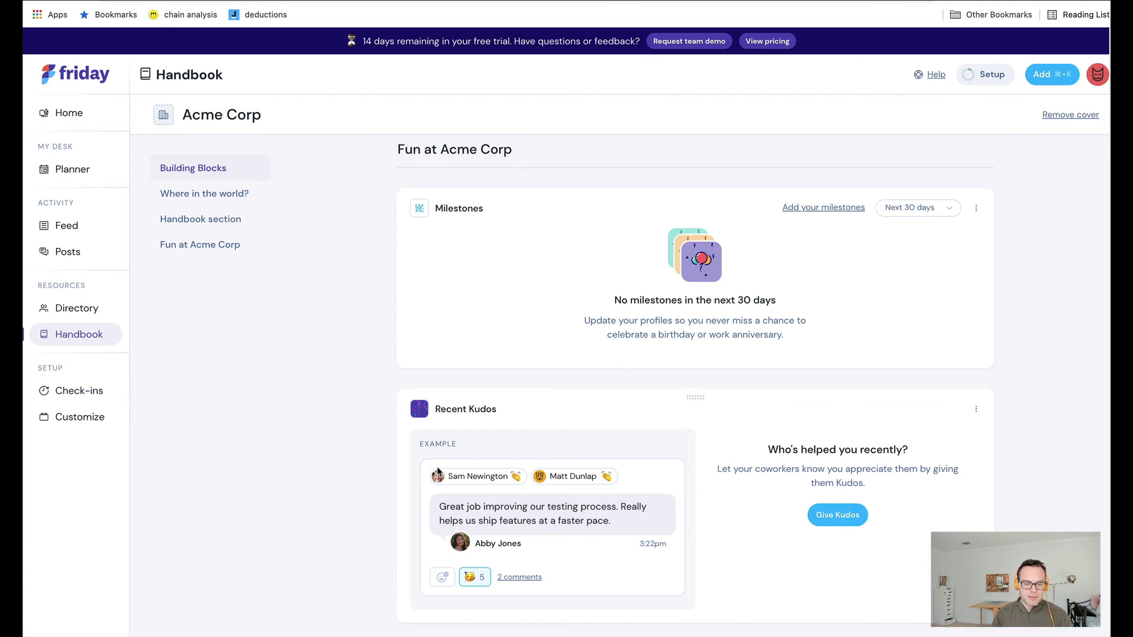
scroll(450, 471, up, 15)
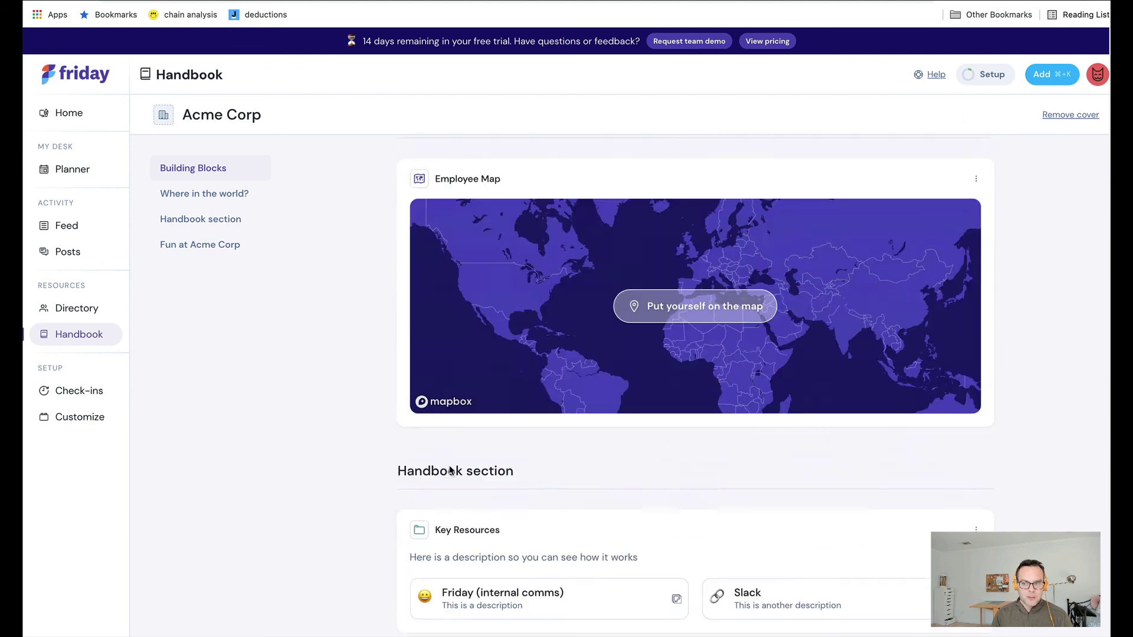
scroll(355, 401, down, 8)
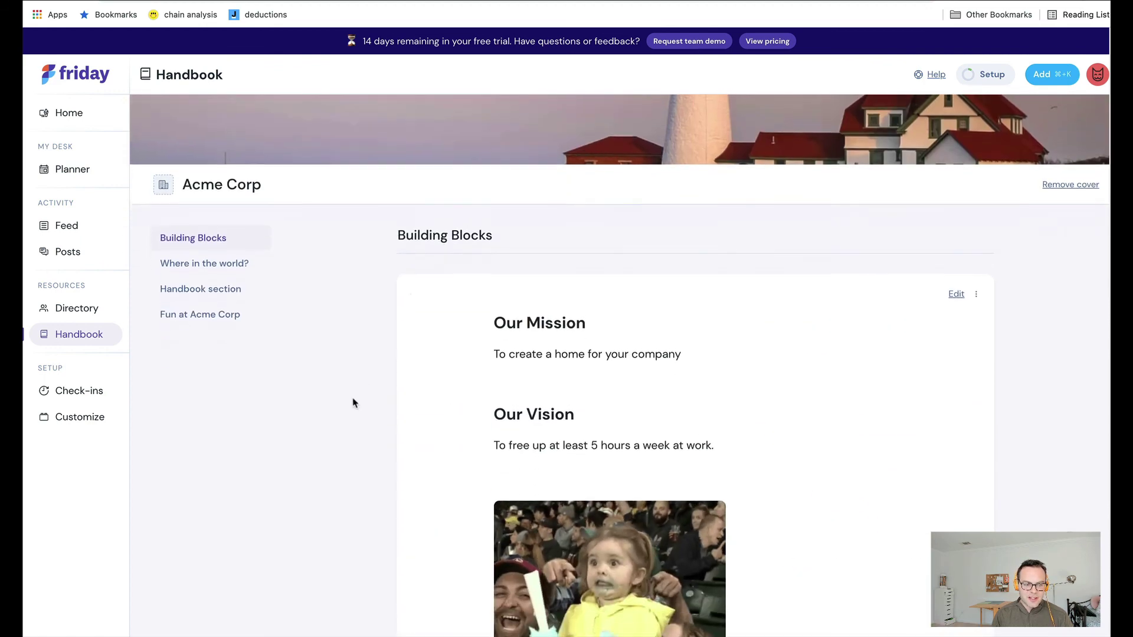
scroll(352, 400, down, 10)
scroll(308, 400, up, 20)
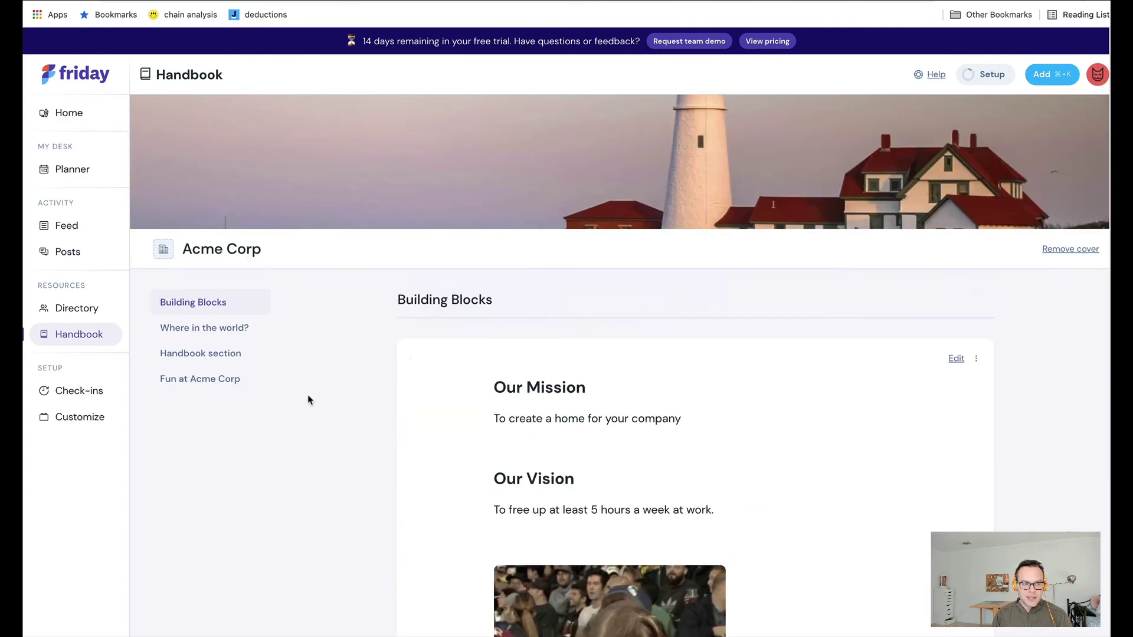
click(228, 331)
scroll(257, 385, down, 10)
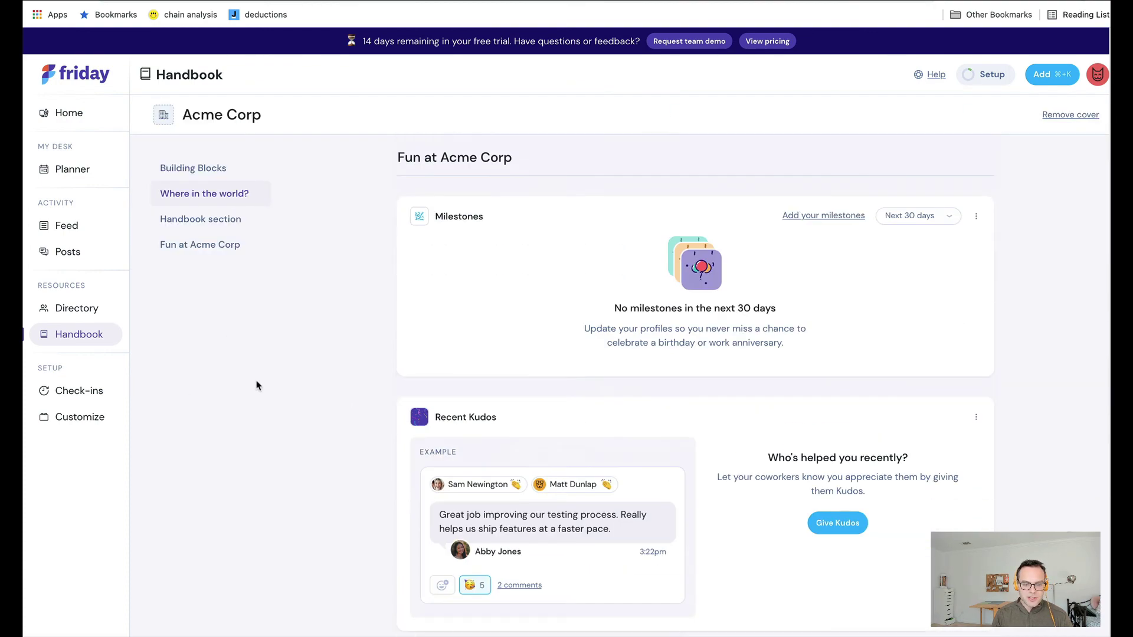